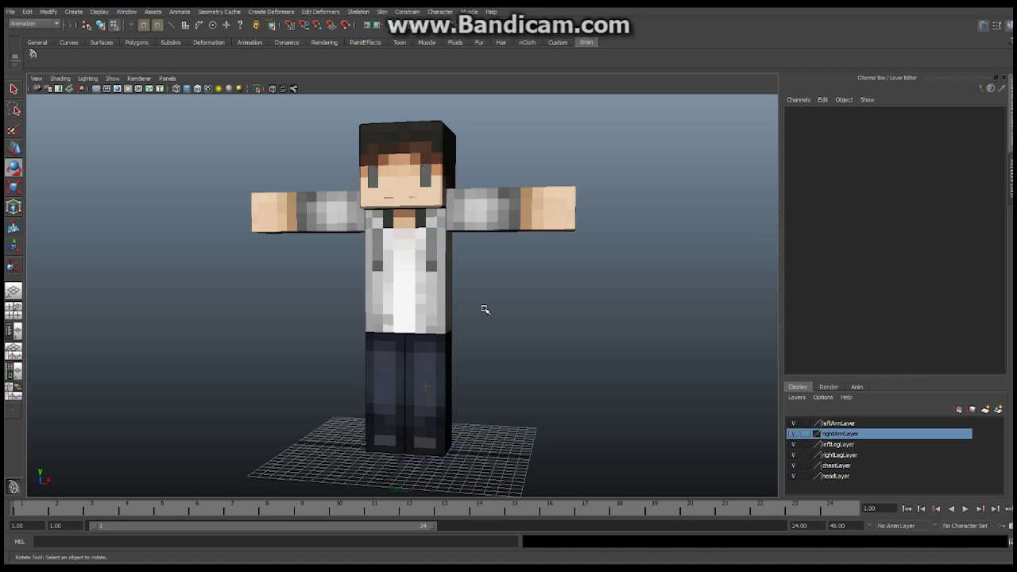
Step: Display the character in wireframe shading and select the left foot control curve cnt_Foot_L
click(61, 78)
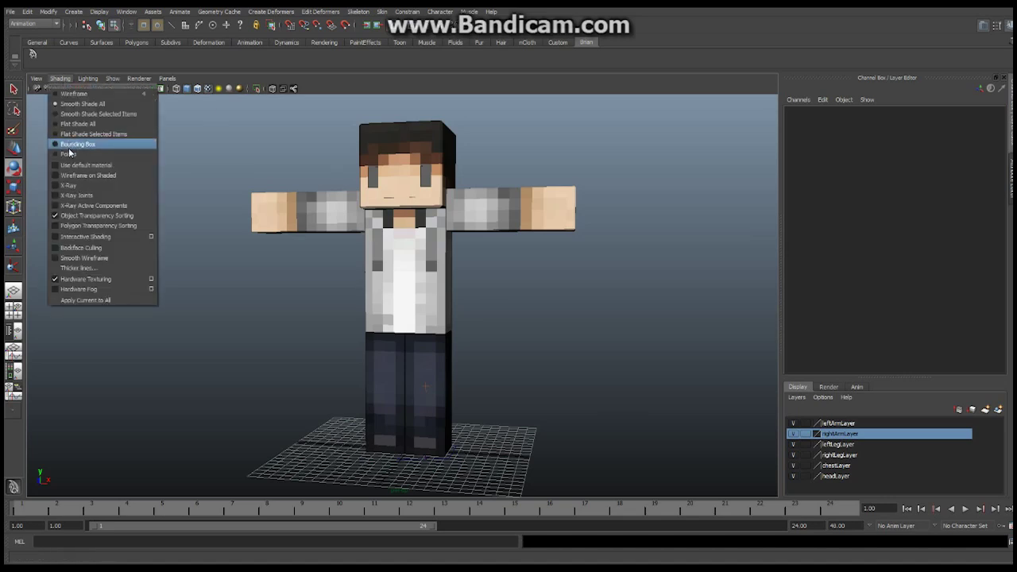
click(73, 94)
alt+middle_drag(456, 364, 457, 340)
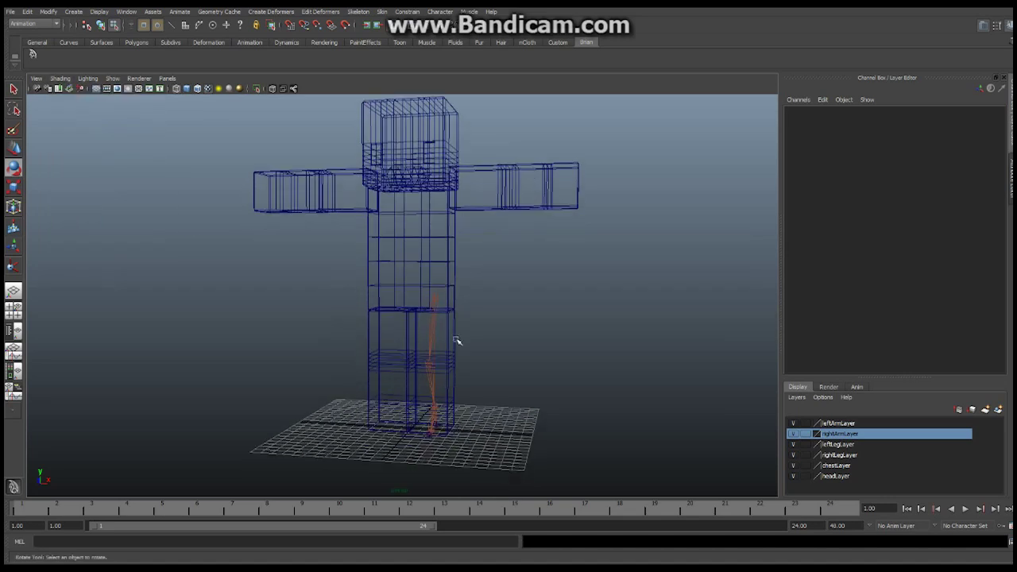
alt+drag(457, 340, 398, 310)
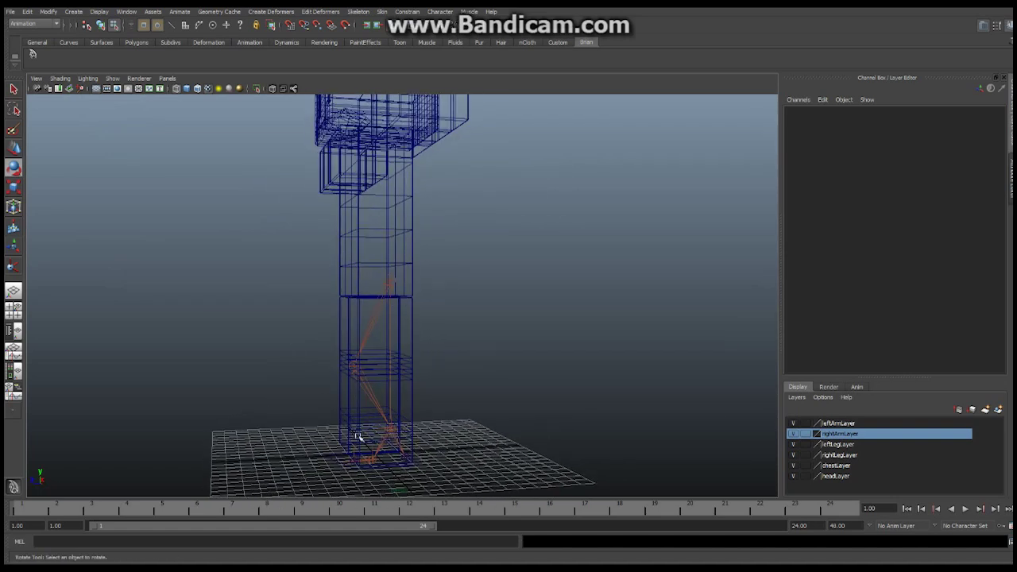
alt+drag(433, 370, 572, 386)
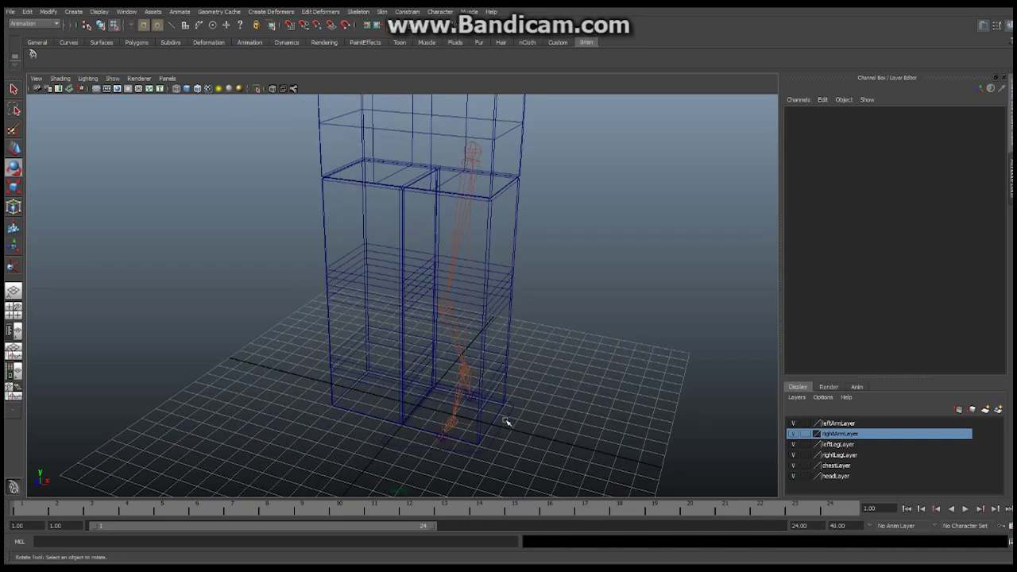
alt+drag(602, 352, 530, 363)
right_drag(493, 376, 537, 366)
alt+drag(554, 368, 468, 362)
click(484, 395)
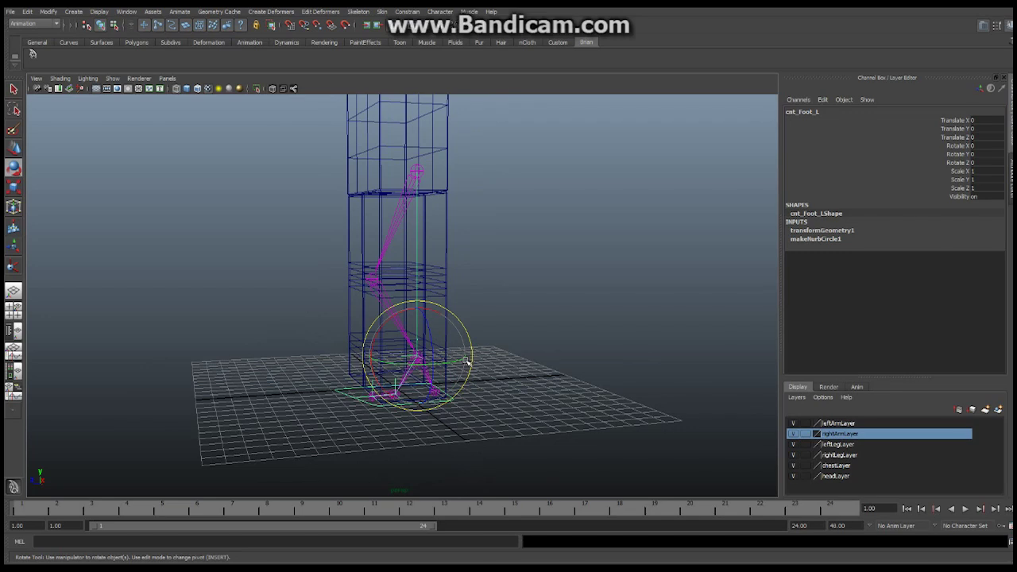
Step: Add the keyable float attributes Ball_Roll and Toe_Roll to the left foot control
click(126, 12)
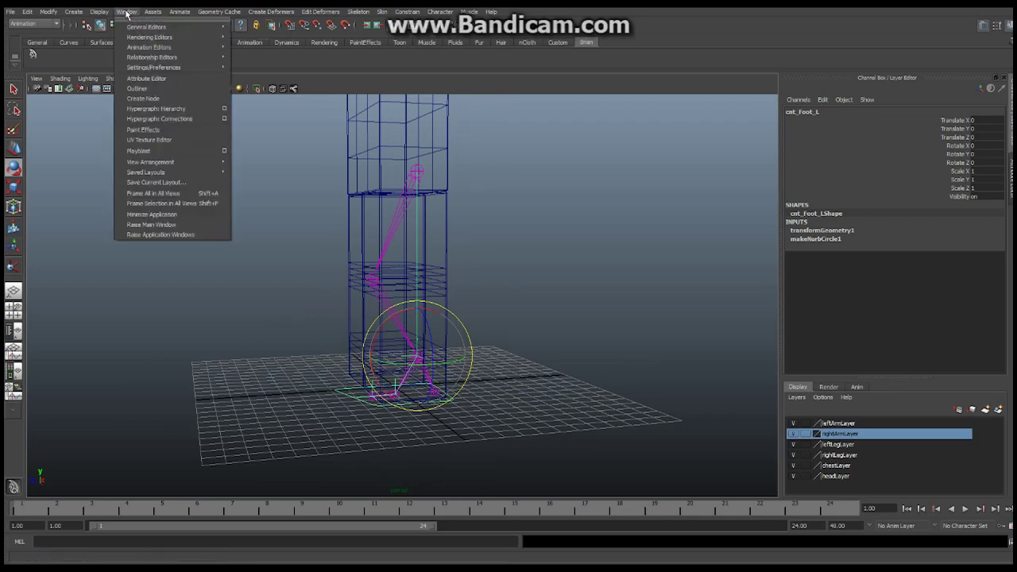
mouse_move(50, 14)
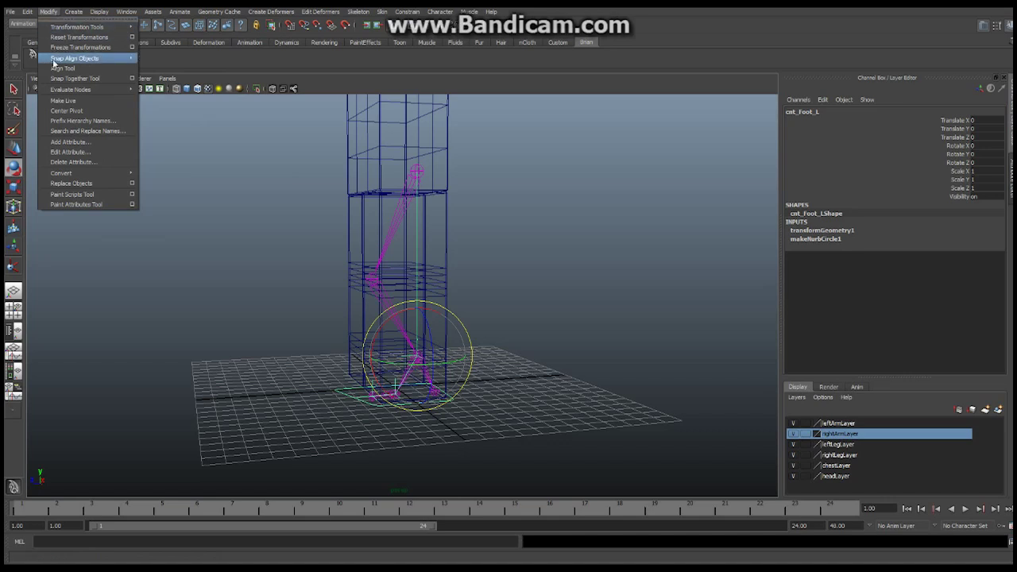
click(71, 142)
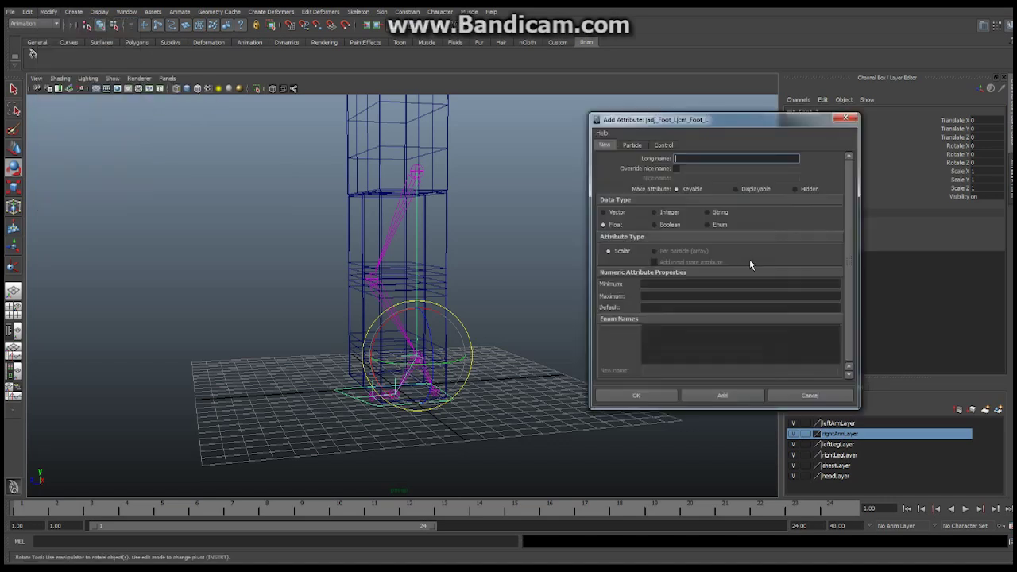
drag(726, 127, 629, 143)
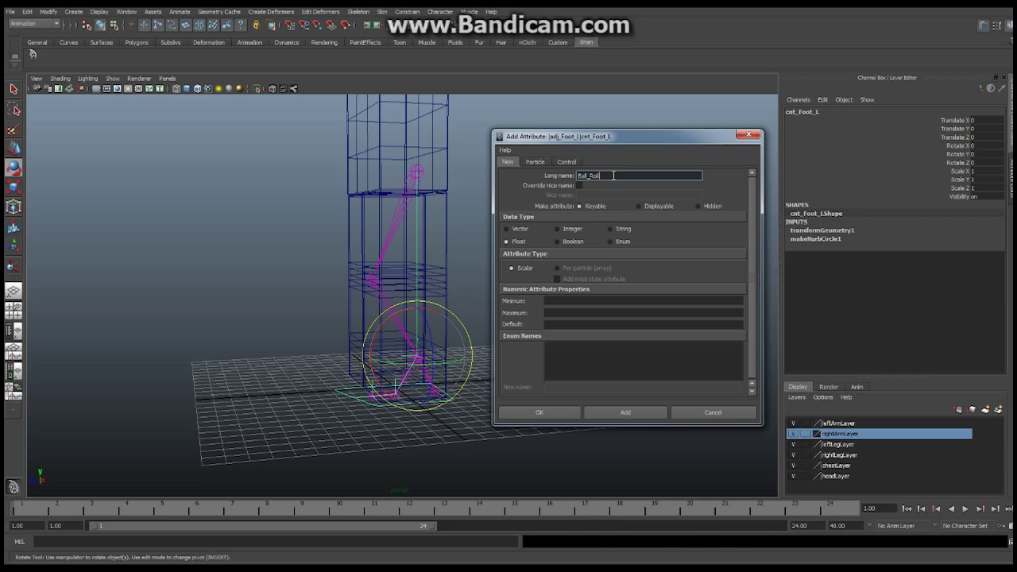
click(640, 413)
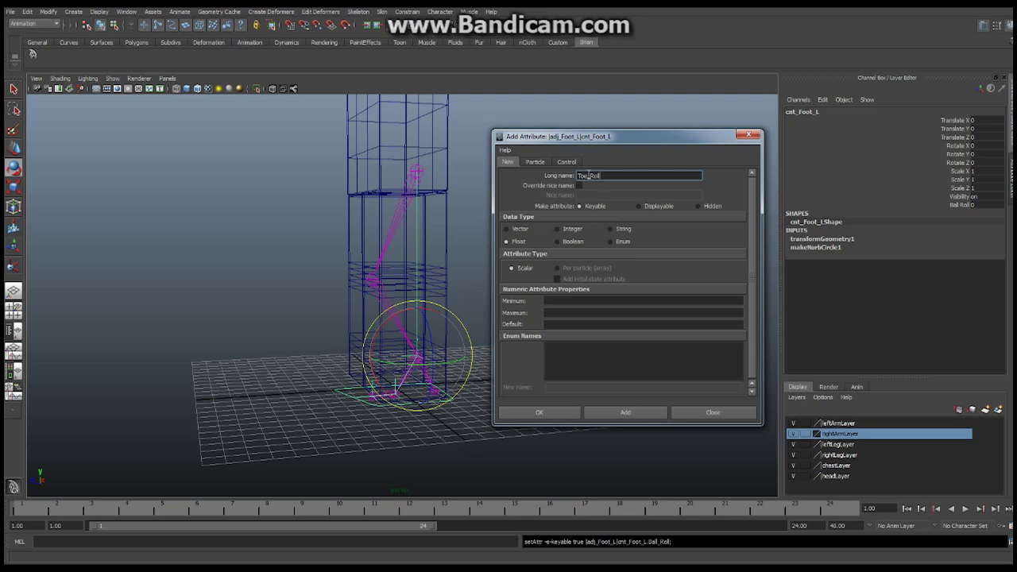
click(617, 415)
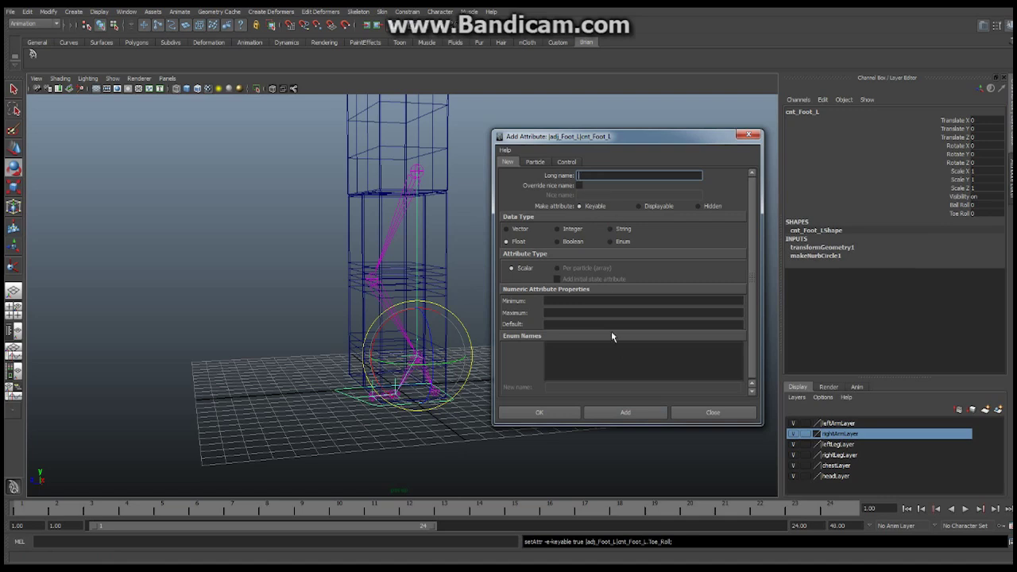
Step: Add the keyable float attributes Toe_Curl, Tow_Twist and Knee_Point to cnt_Foot_L and finish adding attributes
click(628, 415)
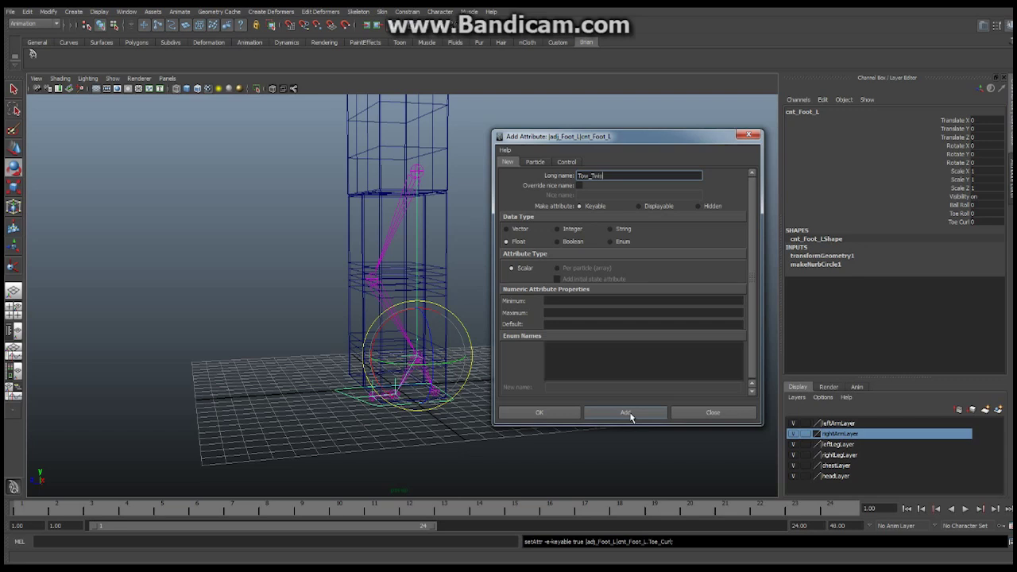
text(t)
click(628, 415)
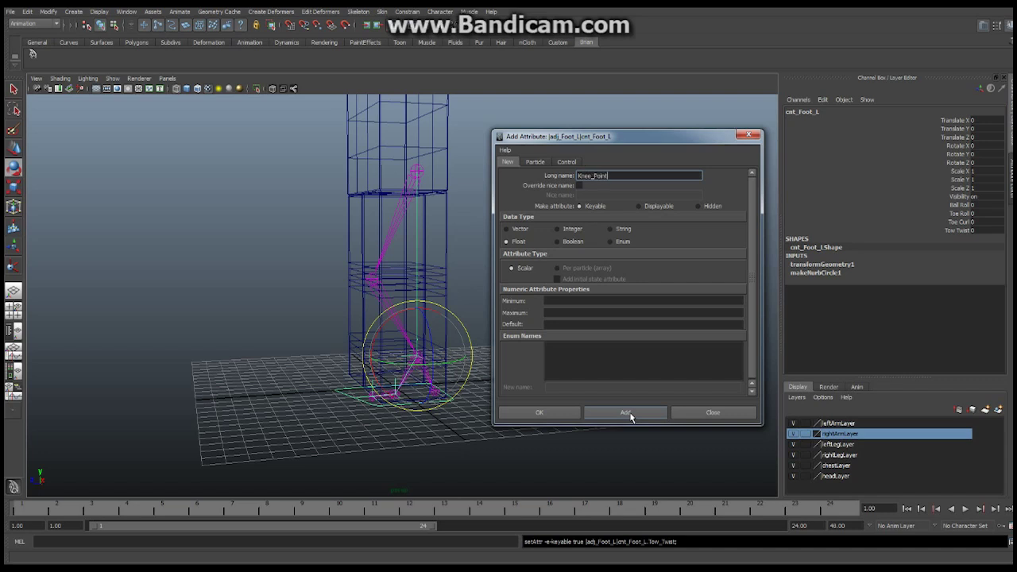
click(628, 414)
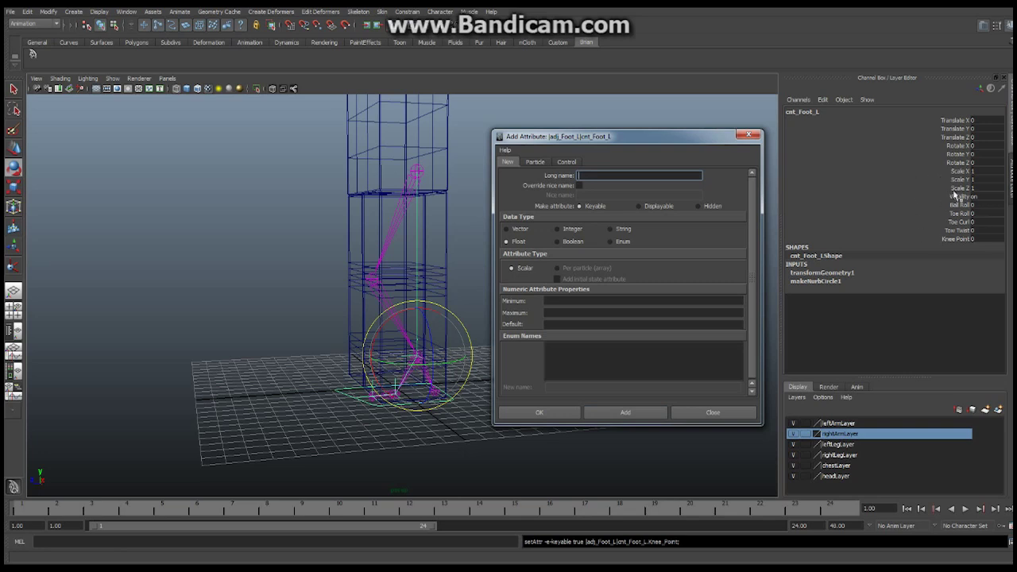
click(749, 135)
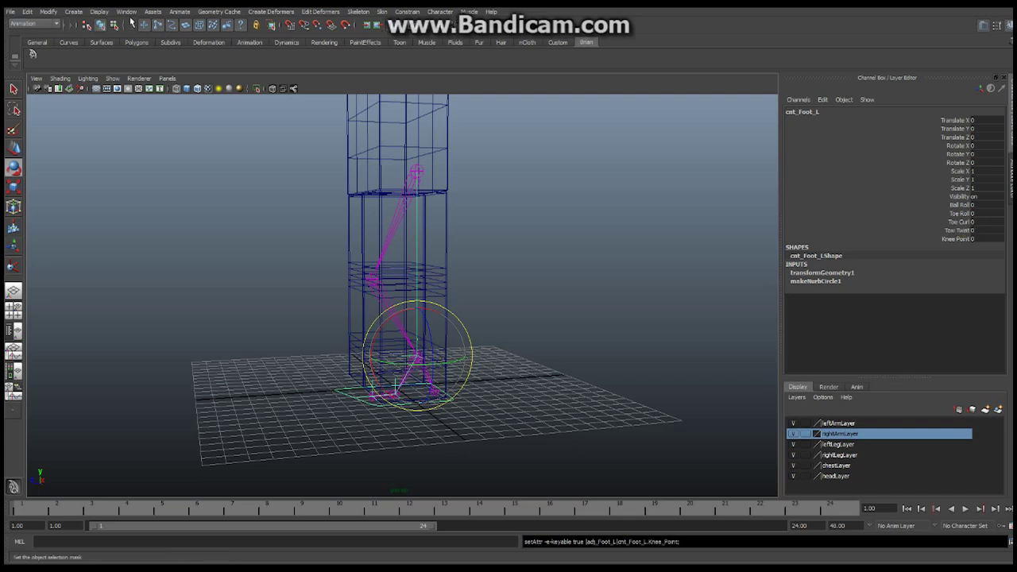
Step: Open the Connection Editor with cnt_Foot_L as the output object and bring its custom foot attributes into view
click(127, 12)
mouse_move(135, 30)
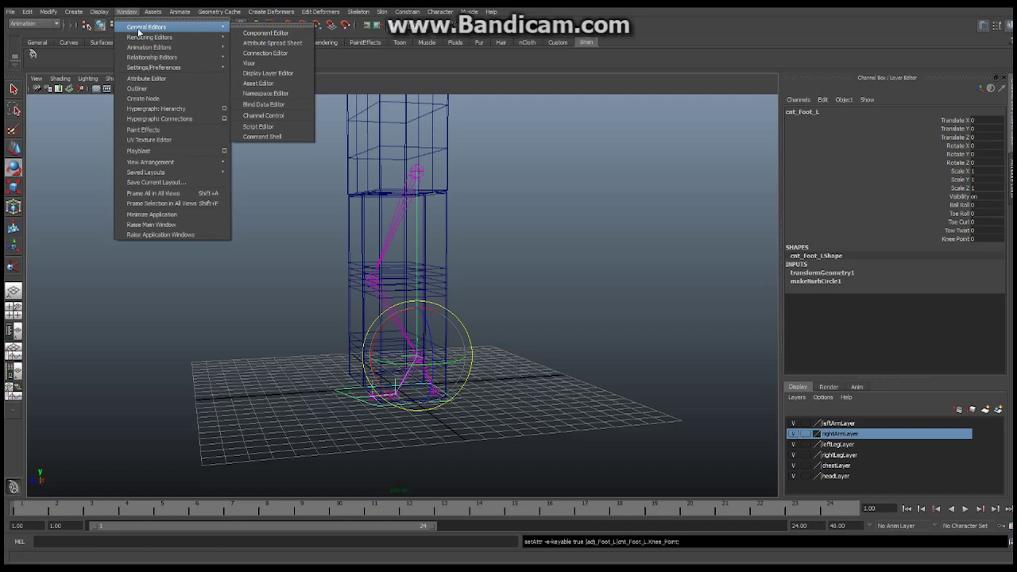
click(264, 52)
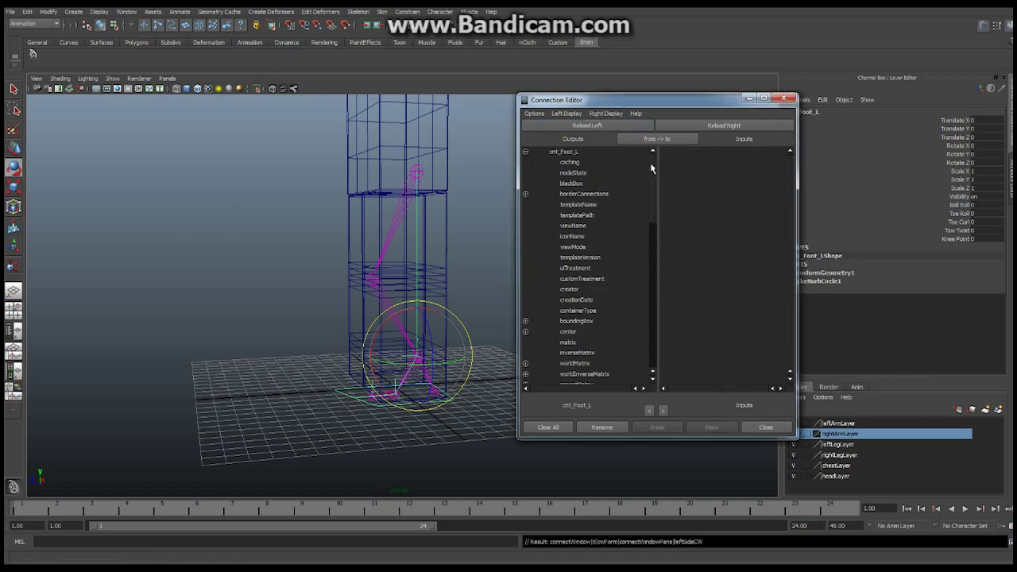
drag(652, 169, 643, 328)
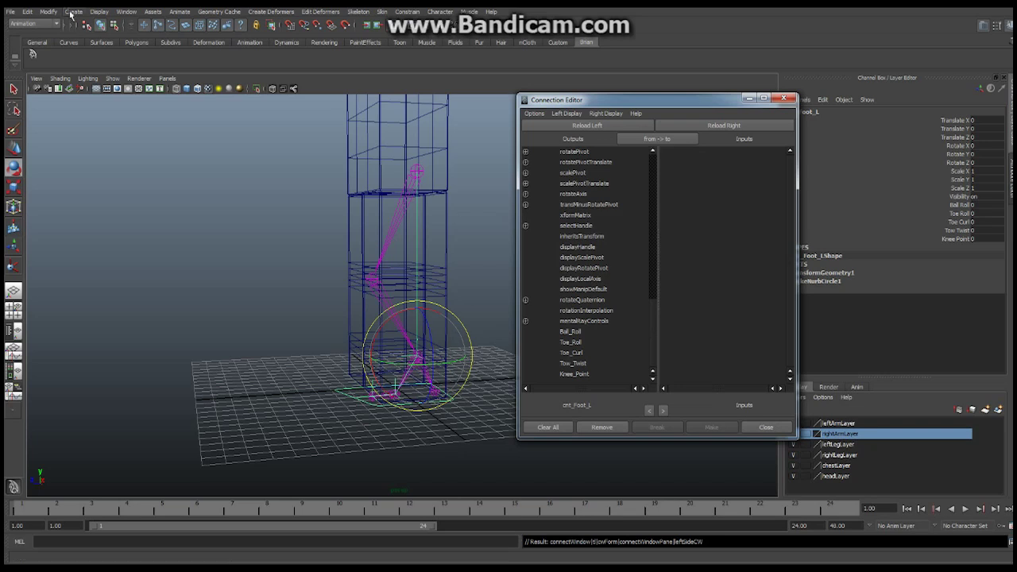
Step: Open the Outliner and expand the adj_Foot_L hierarchy down to the children of Foot_Rock_NULL_L
click(126, 12)
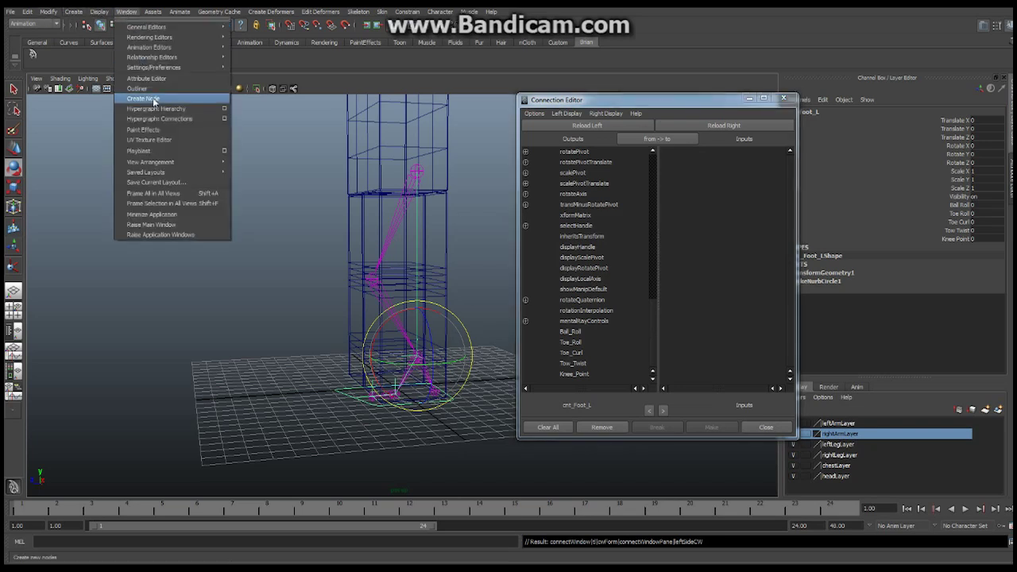
click(139, 88)
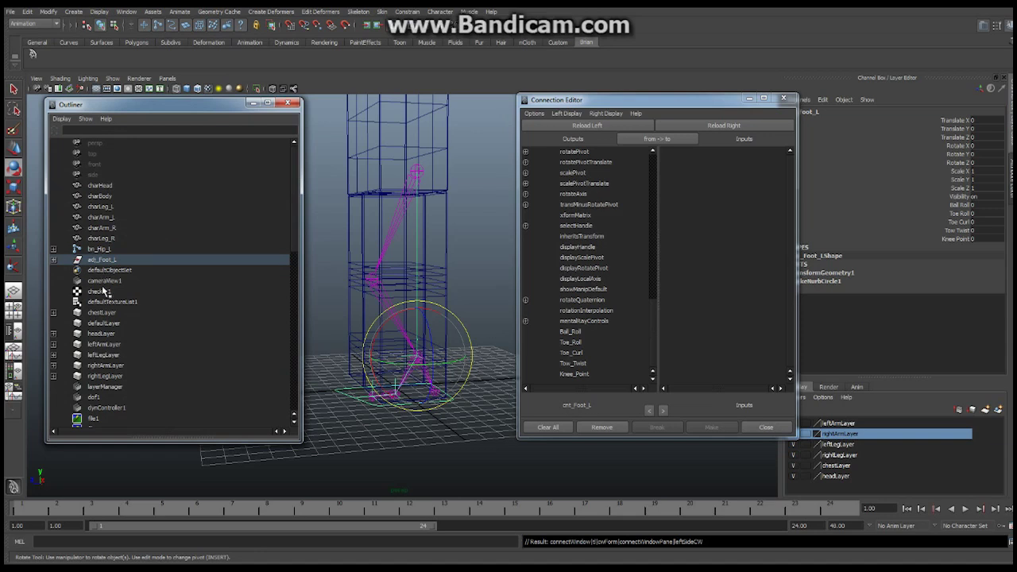
click(53, 260)
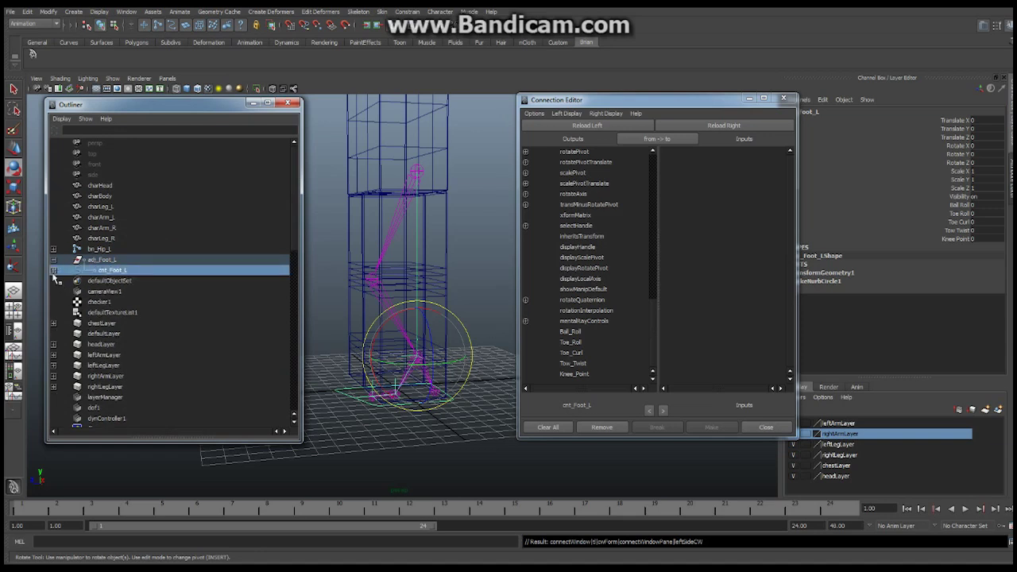
click(53, 271)
click(53, 281)
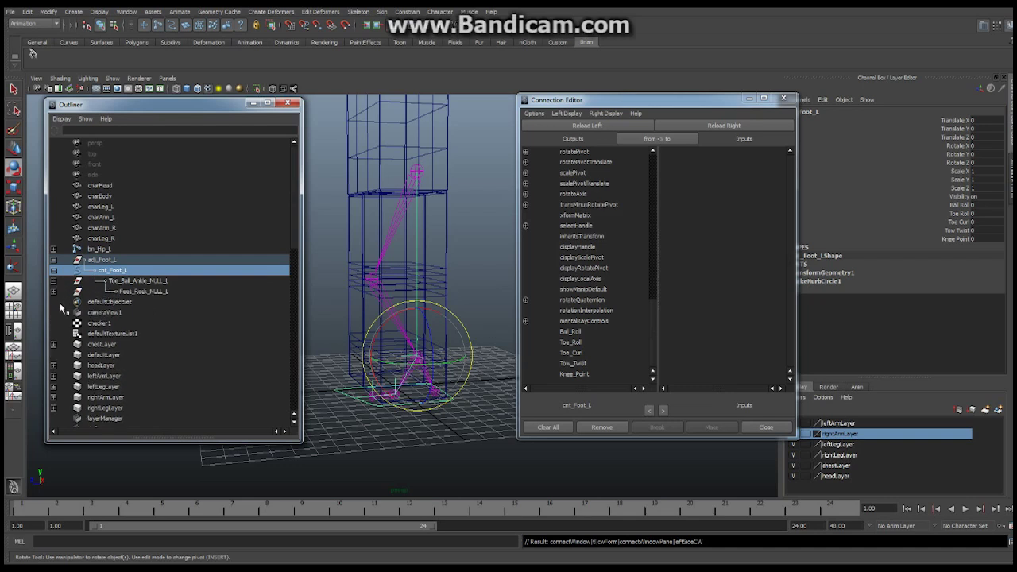
click(54, 292)
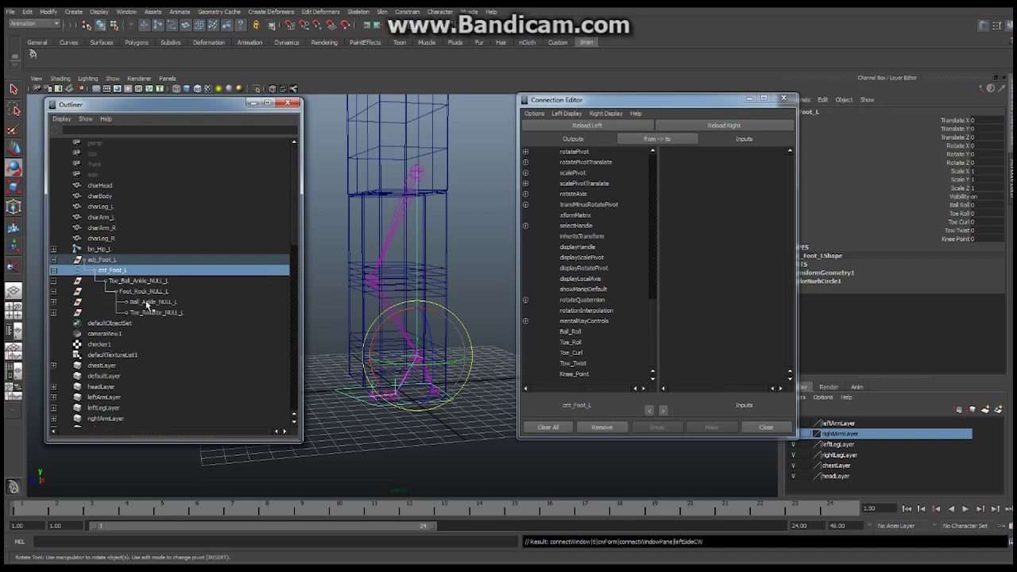
Step: Load Ball_Ankle_NULL_L as the input object and connect the foot control's Ball_Roll to its rotateX
click(154, 303)
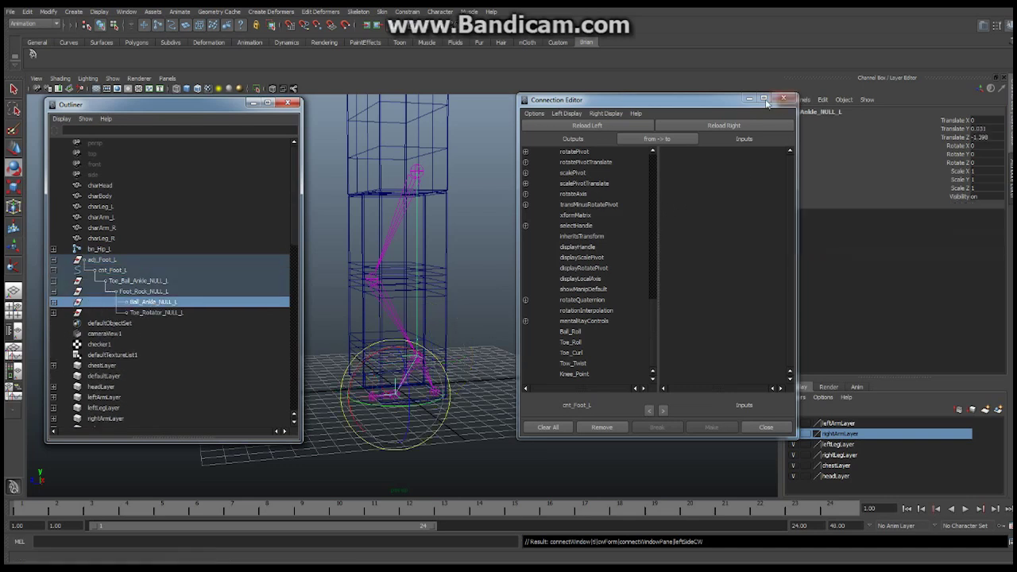
click(730, 126)
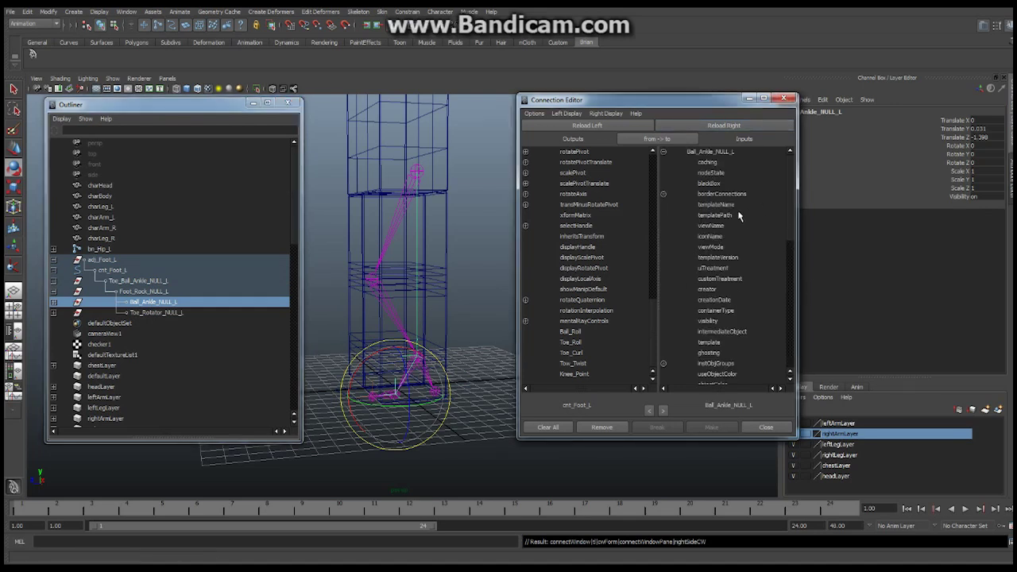
drag(789, 163, 797, 231)
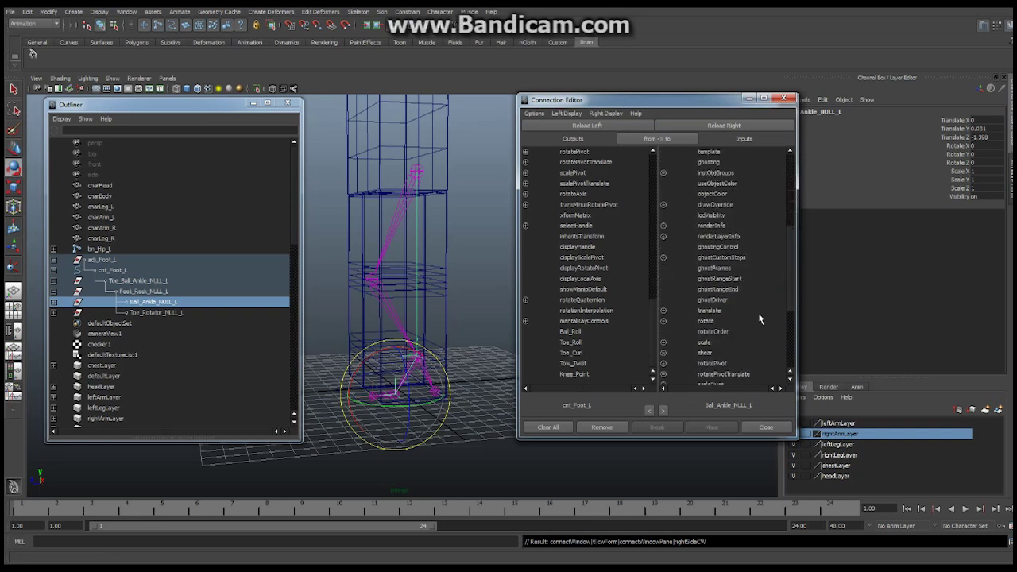
click(572, 332)
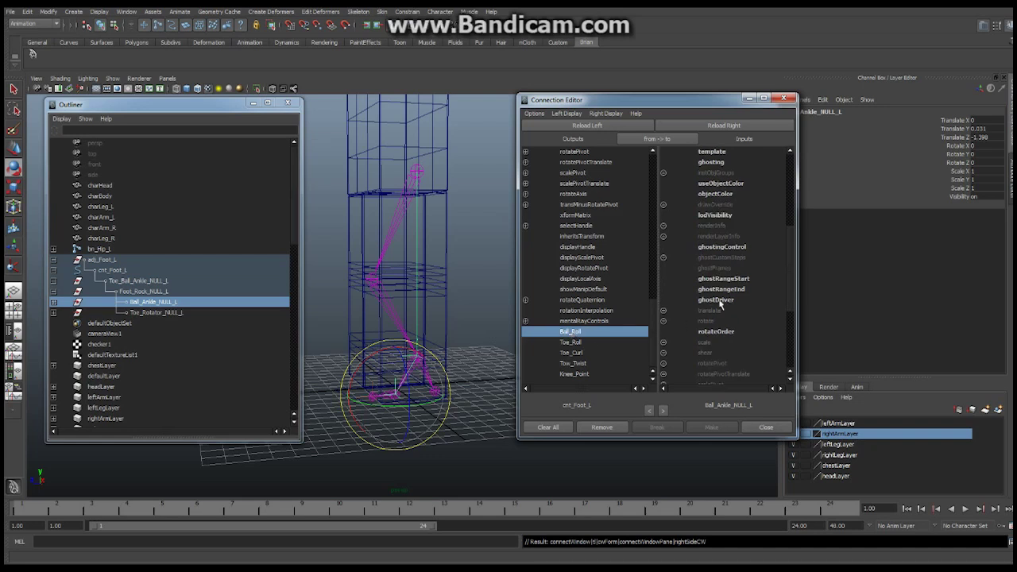
click(666, 323)
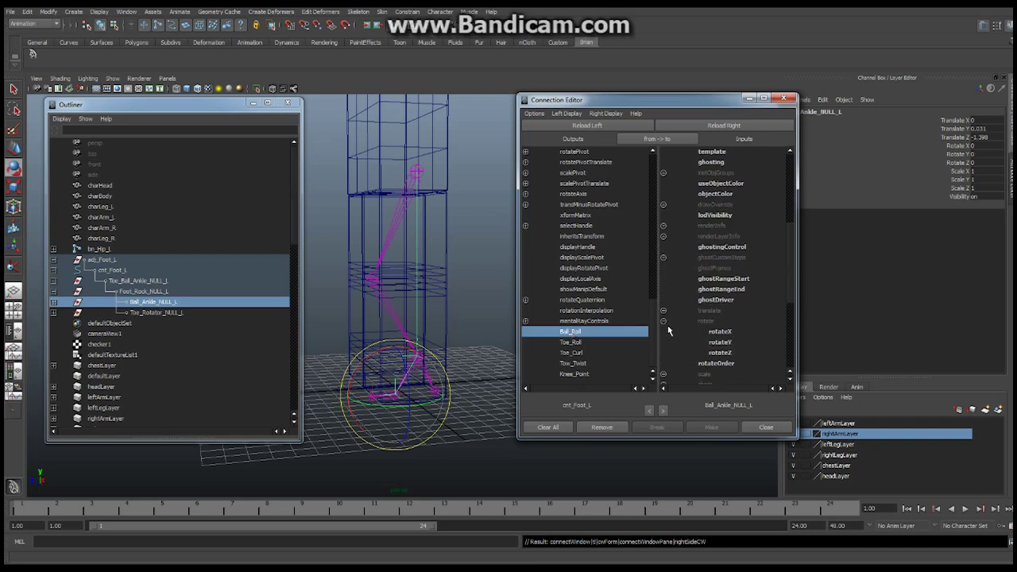
click(721, 331)
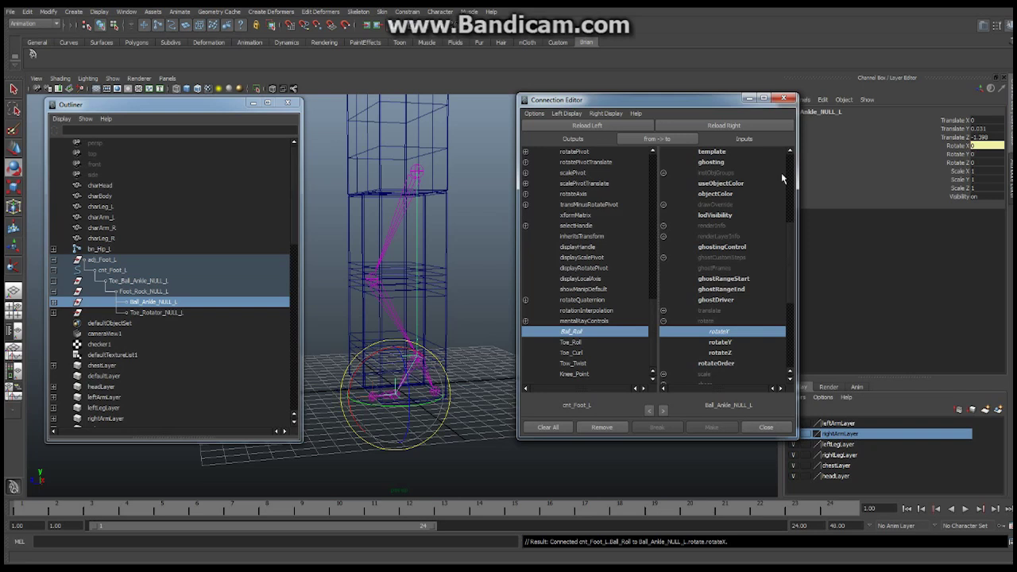
Step: Test the Ball Roll attribute on cnt_Foot_L by varying its value interactively, and undo the change
click(458, 401)
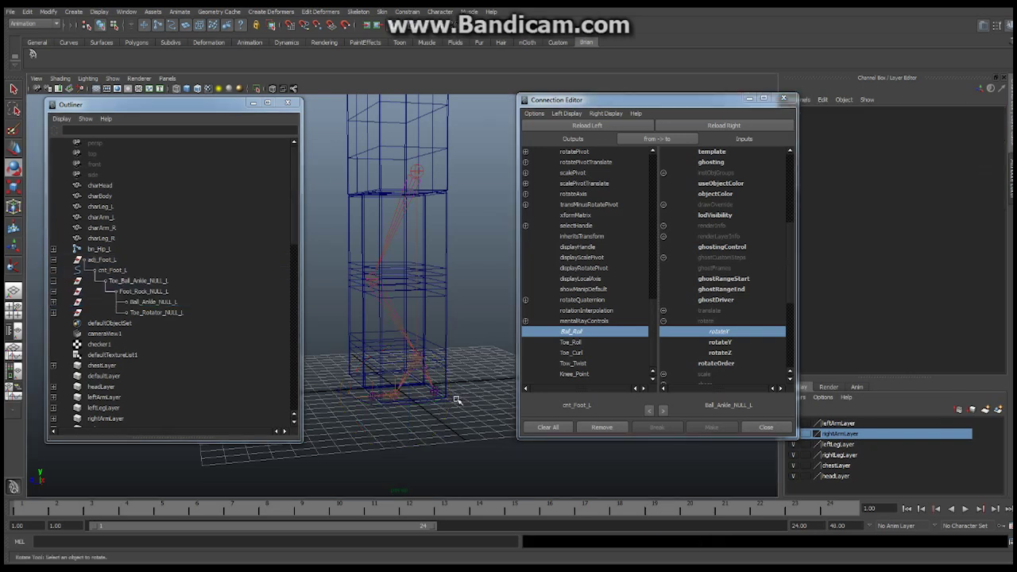
click(454, 402)
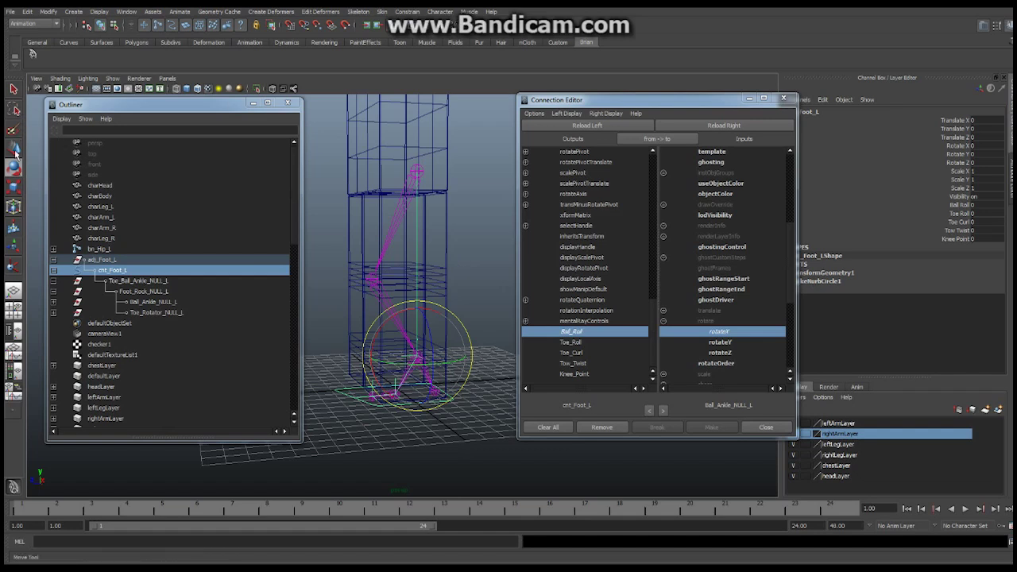
click(13, 90)
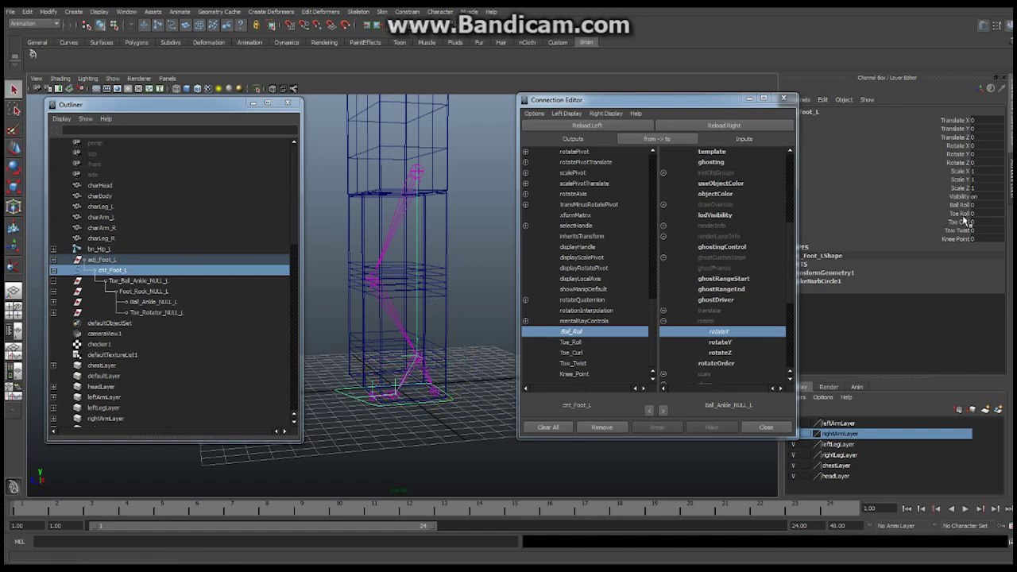
click(958, 205)
middle_drag(401, 193, 431, 229)
key(ctrl+z)
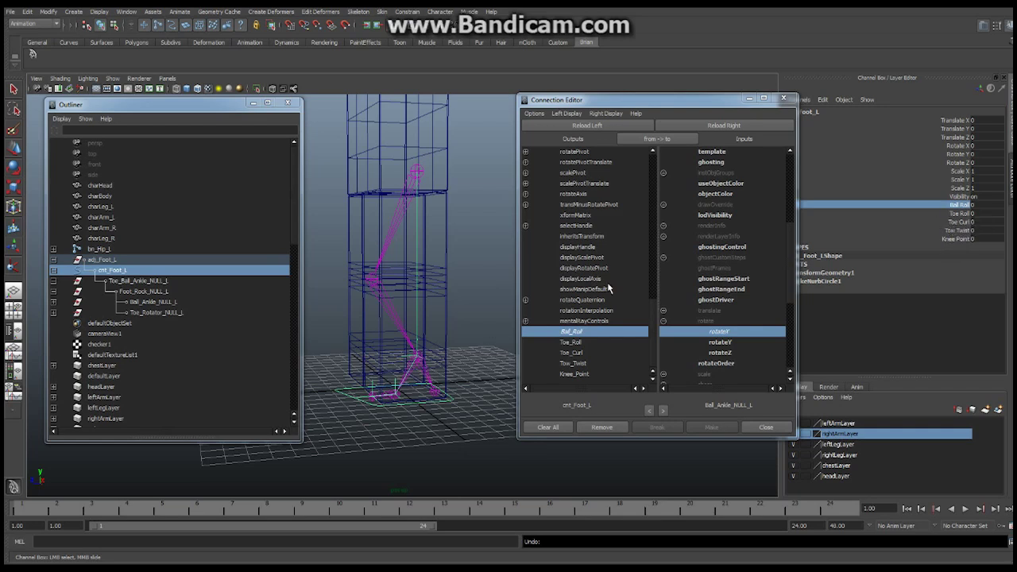
Step: Load Toe_Ball_Ankle_NULL_L as the input object and connect the foot control's Toe_Roll to its rotateX
click(137, 281)
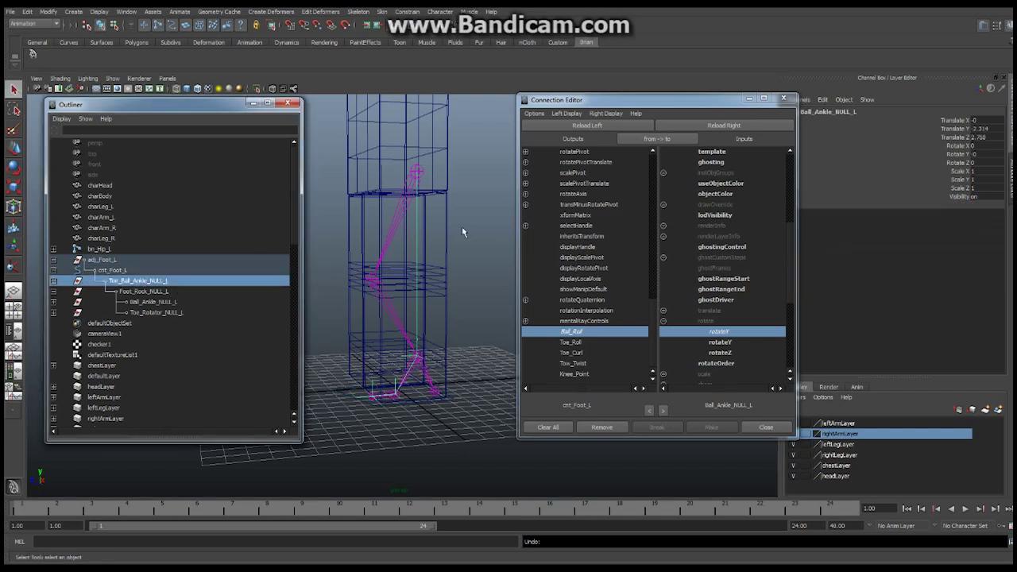
click(725, 125)
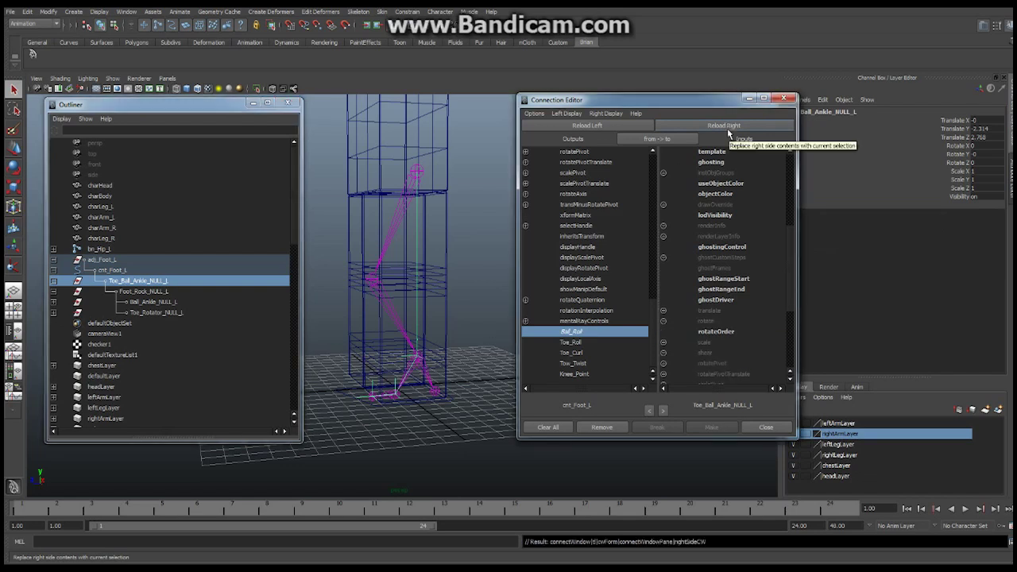
click(572, 342)
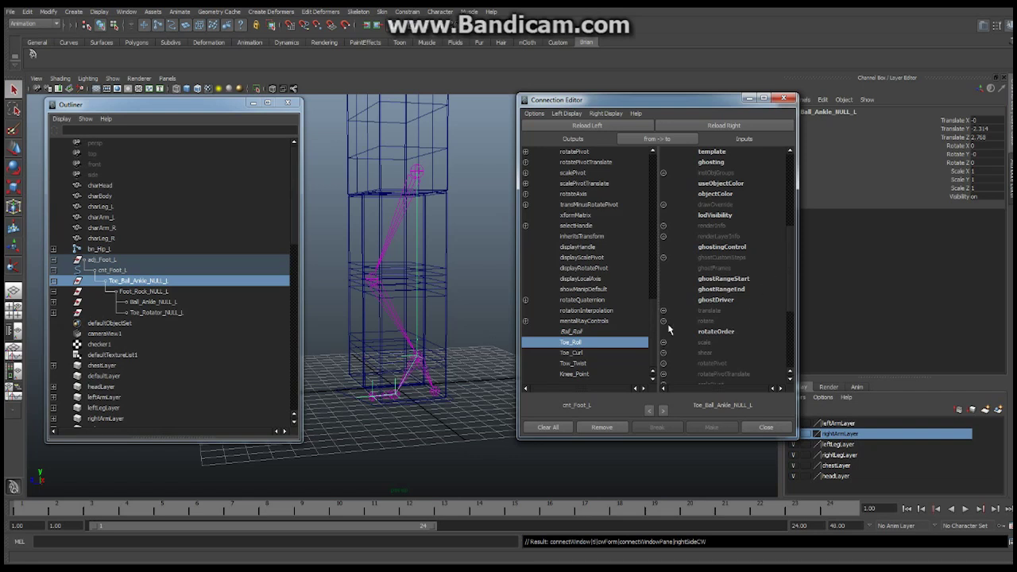
click(664, 321)
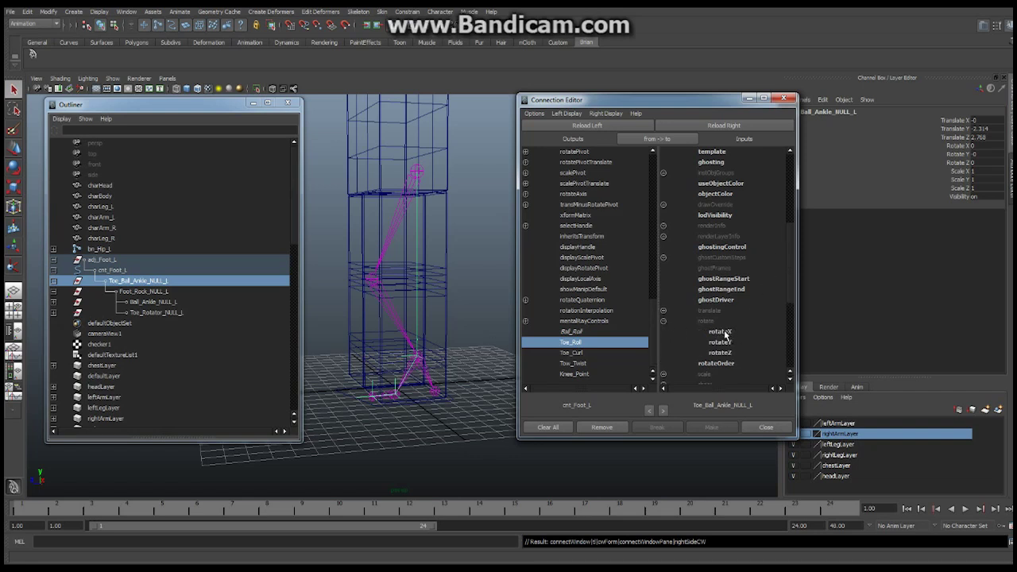
click(723, 333)
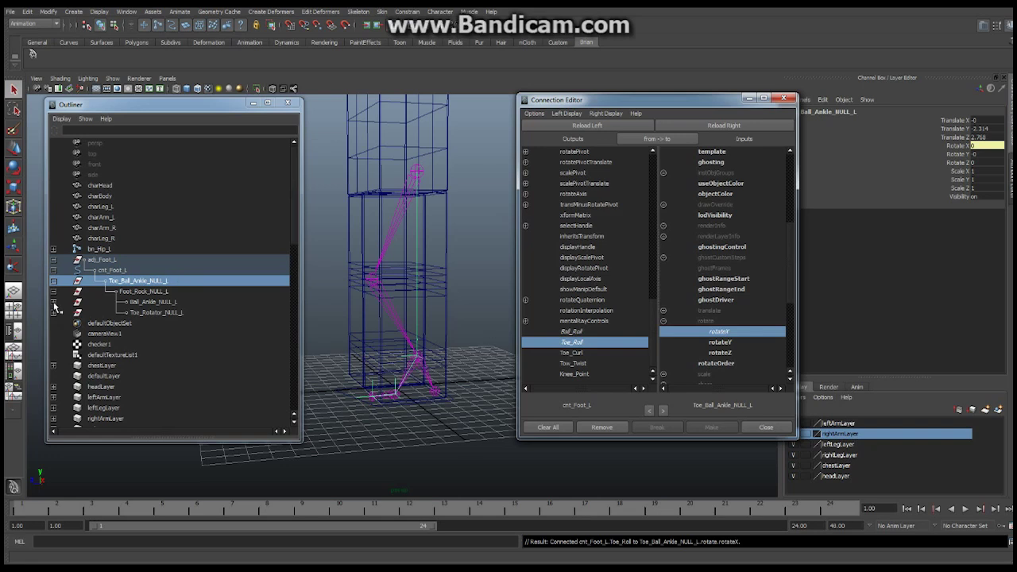
Step: Load Toe_Rotator_NULL_L as the input object and connect the foot control's Toe_Curl to its rotateX
click(157, 313)
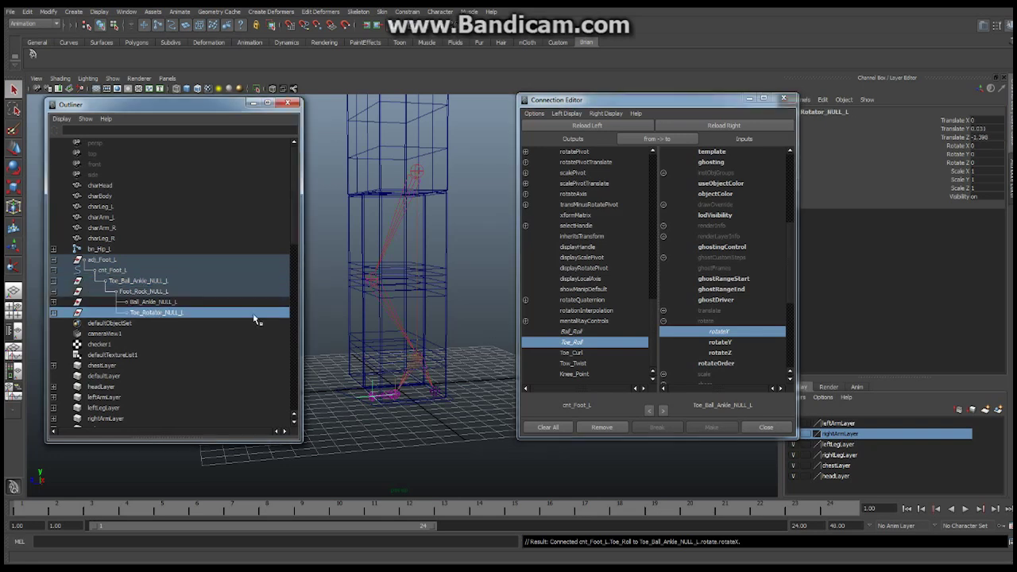
click(732, 124)
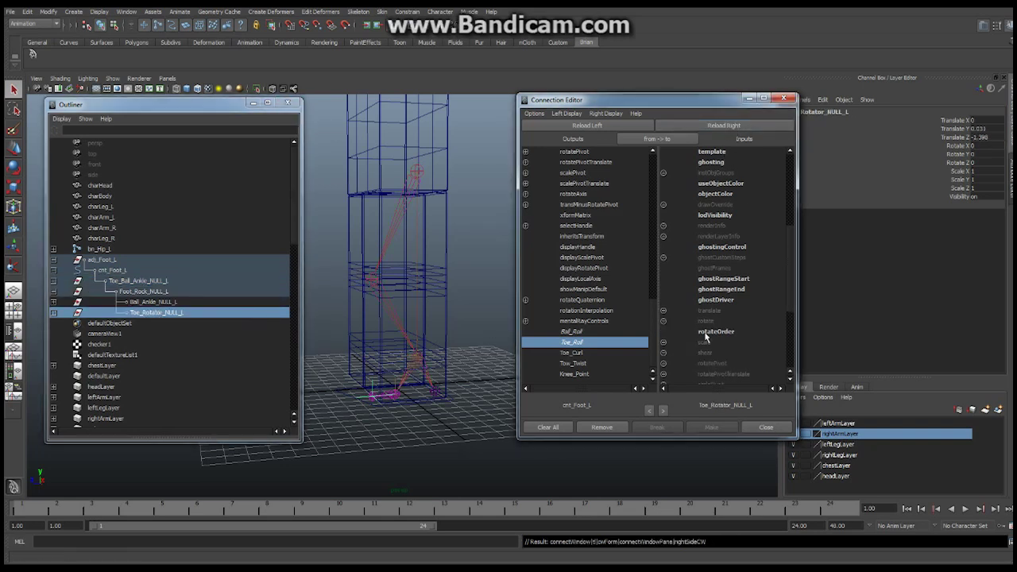
click(573, 352)
click(664, 322)
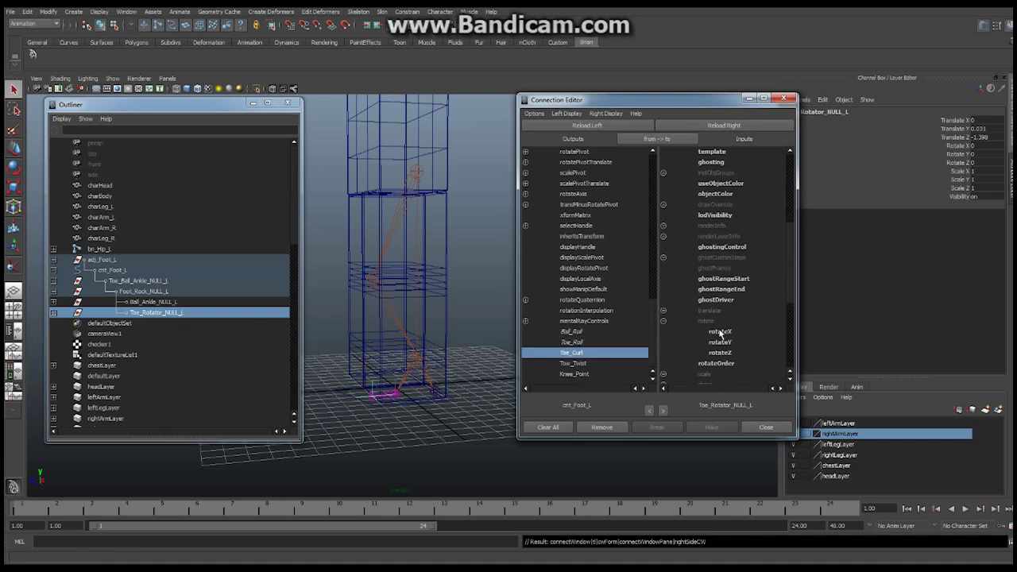
click(721, 332)
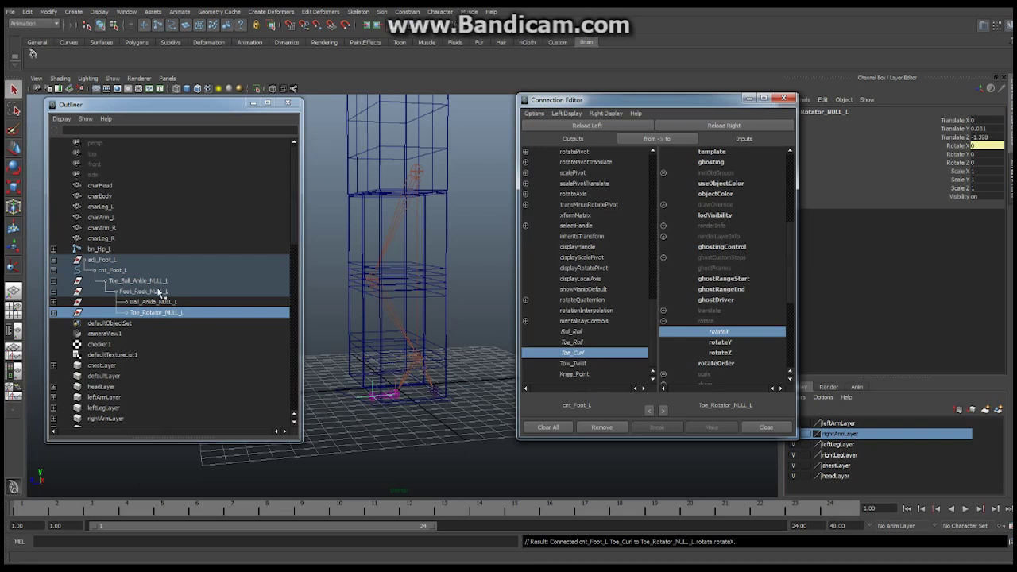
Step: Reload Toe_Ball_Ankle_NULL_L as the input object and connect the foot control's Tow_Twist to its rotateY
click(158, 283)
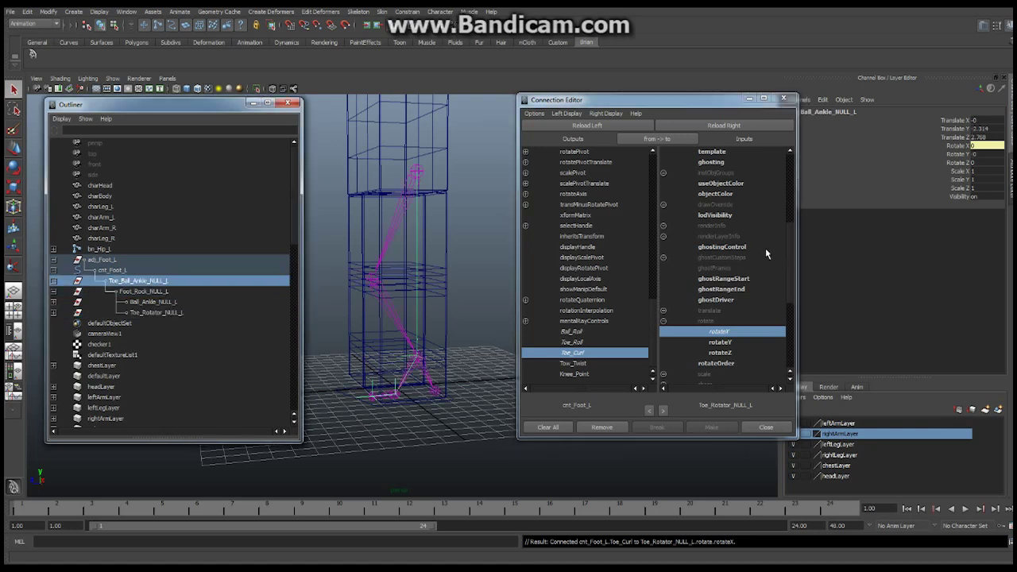
click(718, 128)
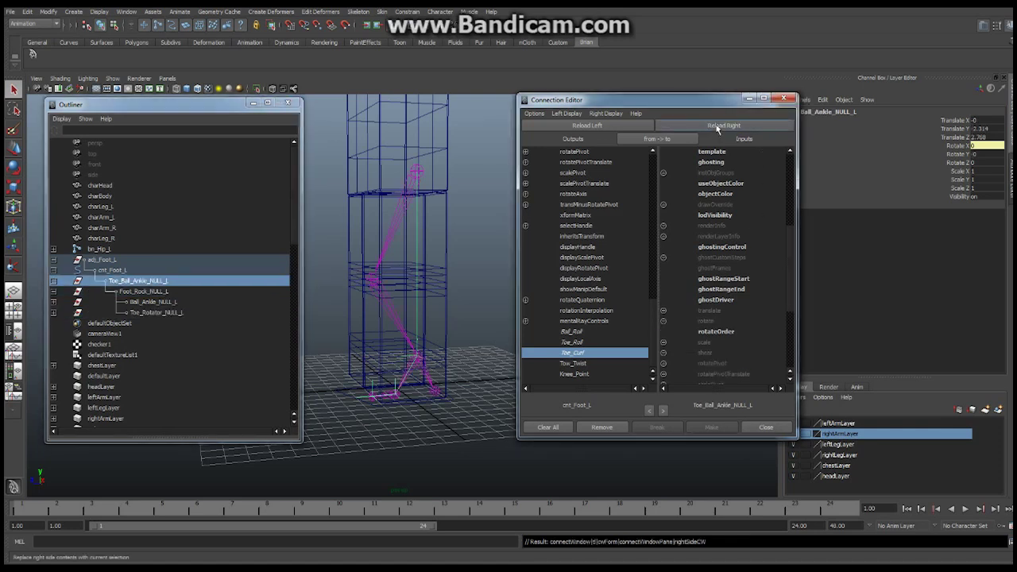
click(581, 364)
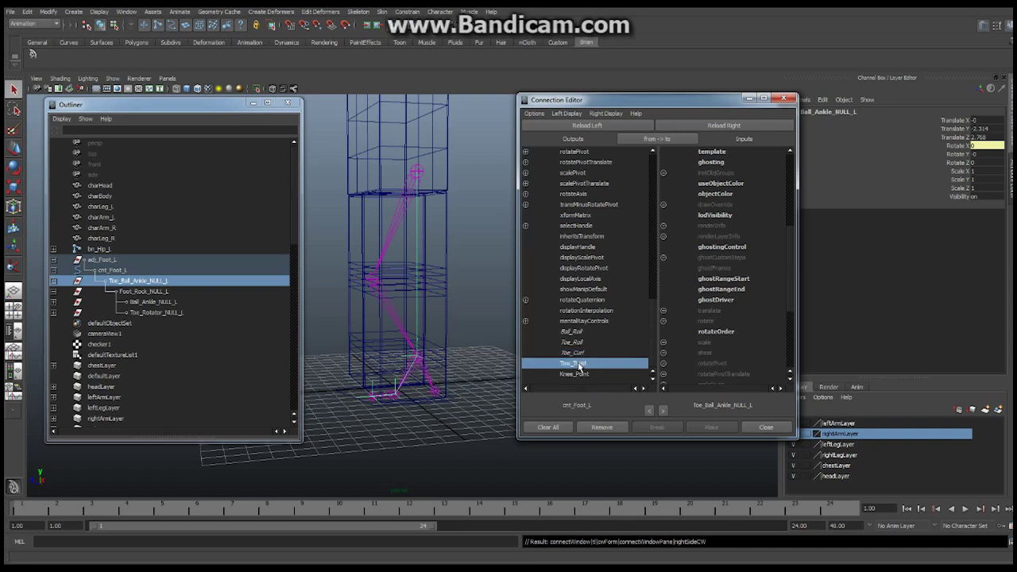
click(664, 321)
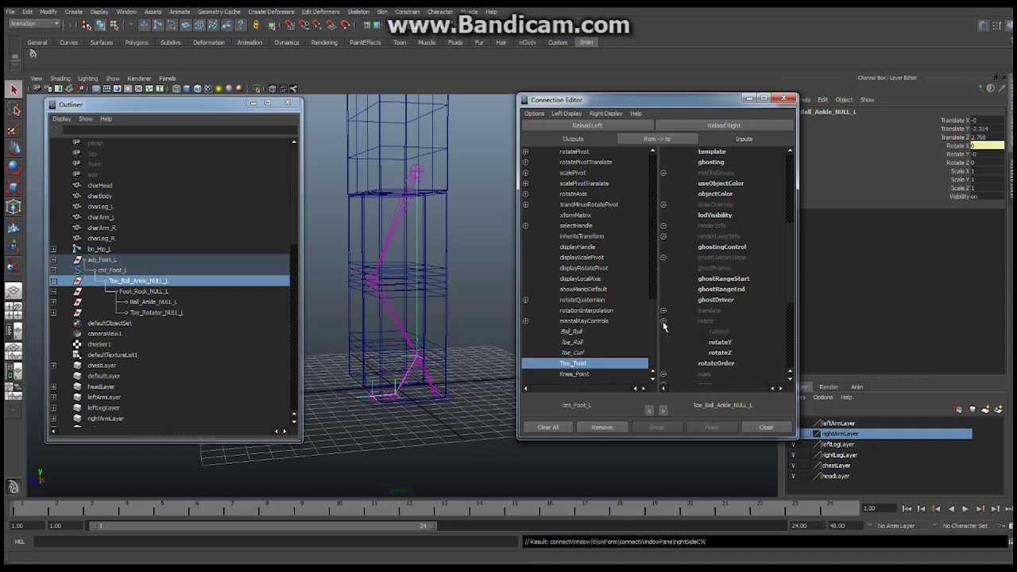
click(722, 343)
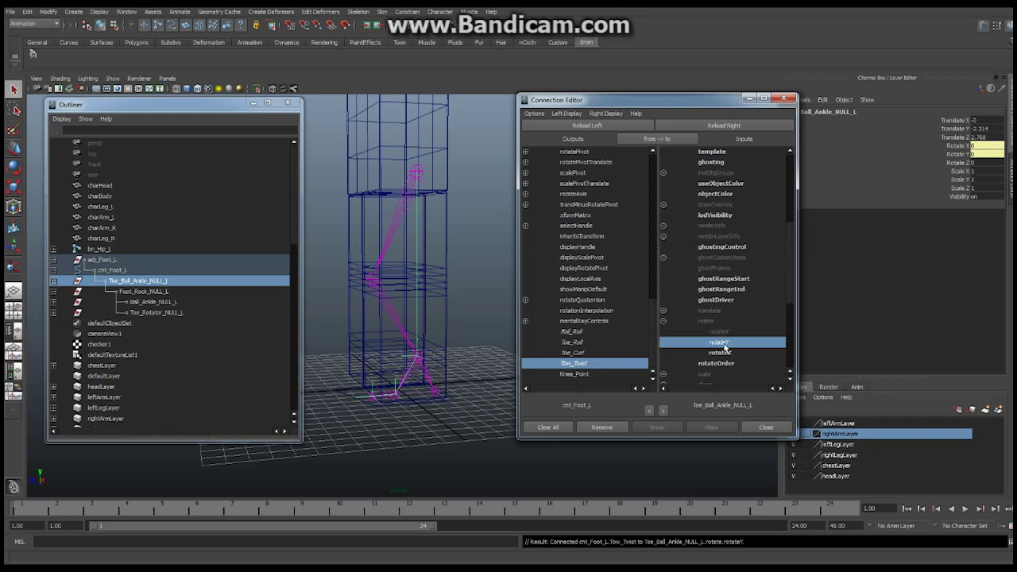
Step: Connect the foot control's Knee_Point to the twist of IK_Ankle_L under Ball_Ankle_NULL_L, and close the Connection Editor and Outliner
click(582, 375)
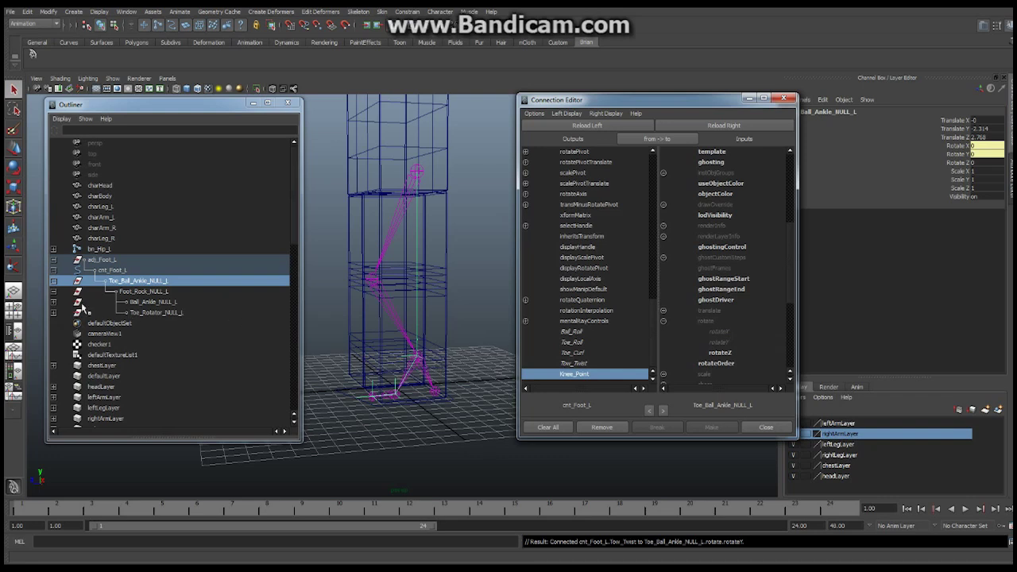
click(53, 303)
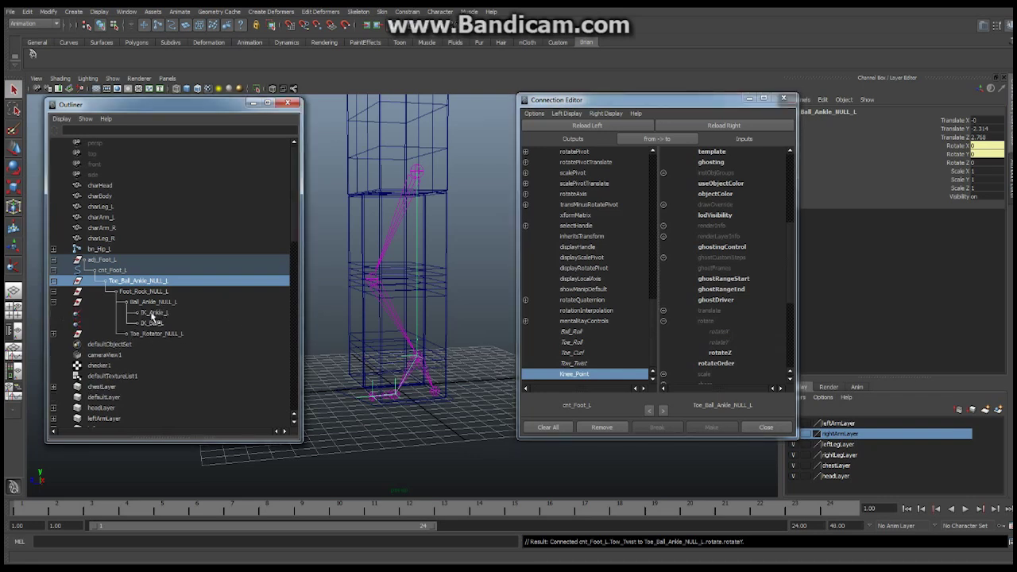
click(153, 313)
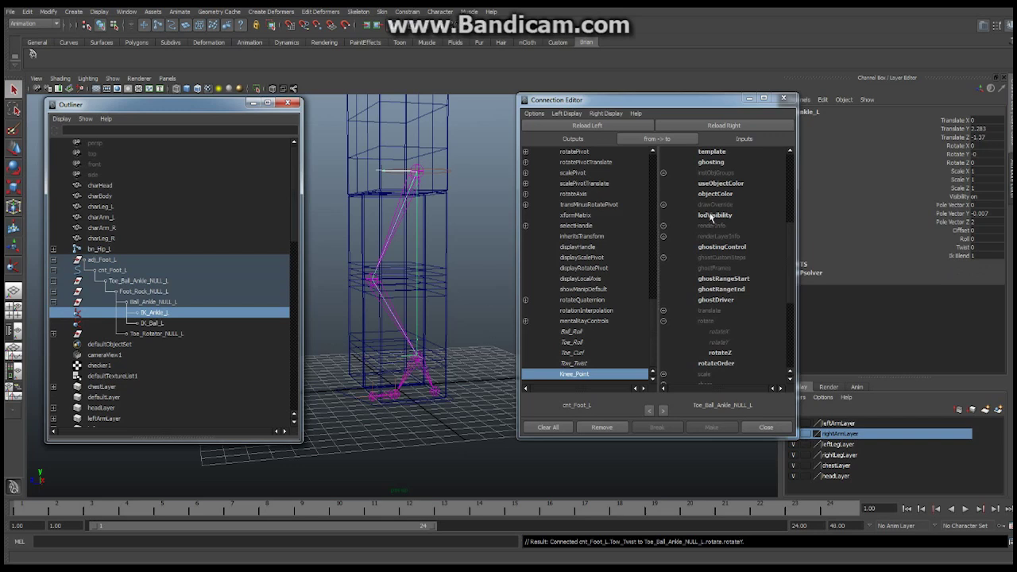
click(740, 128)
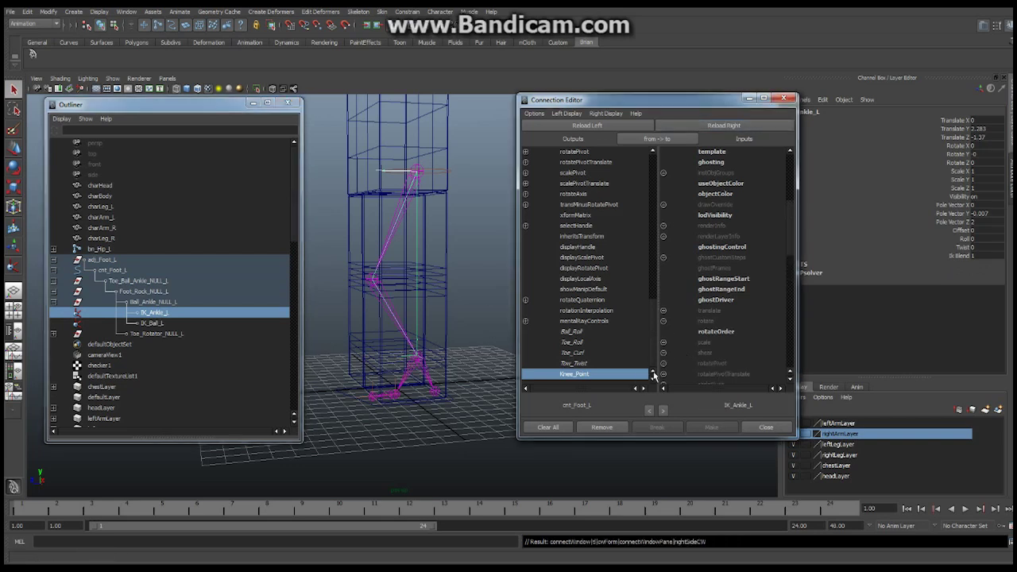
drag(791, 214, 792, 295)
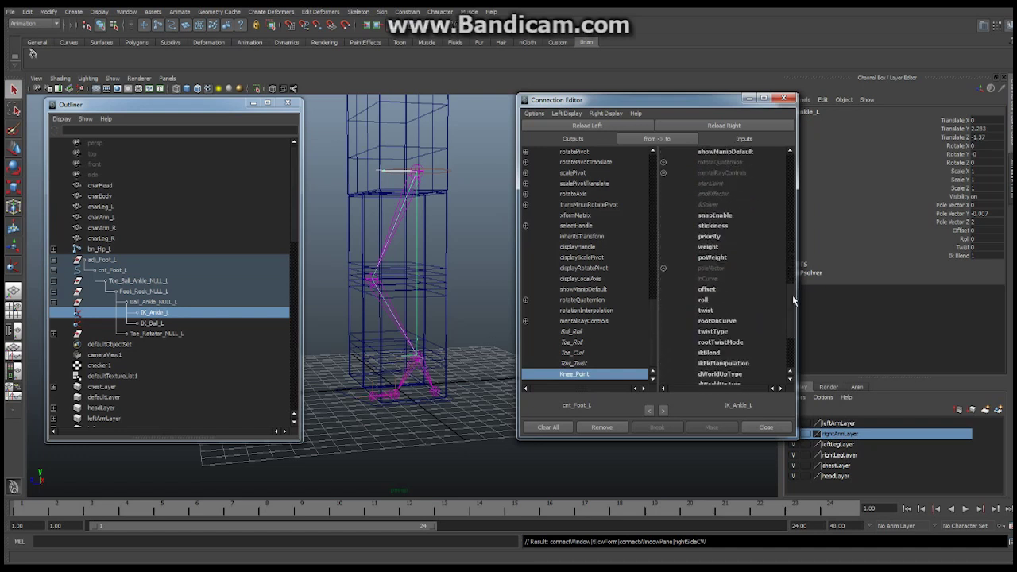
click(709, 311)
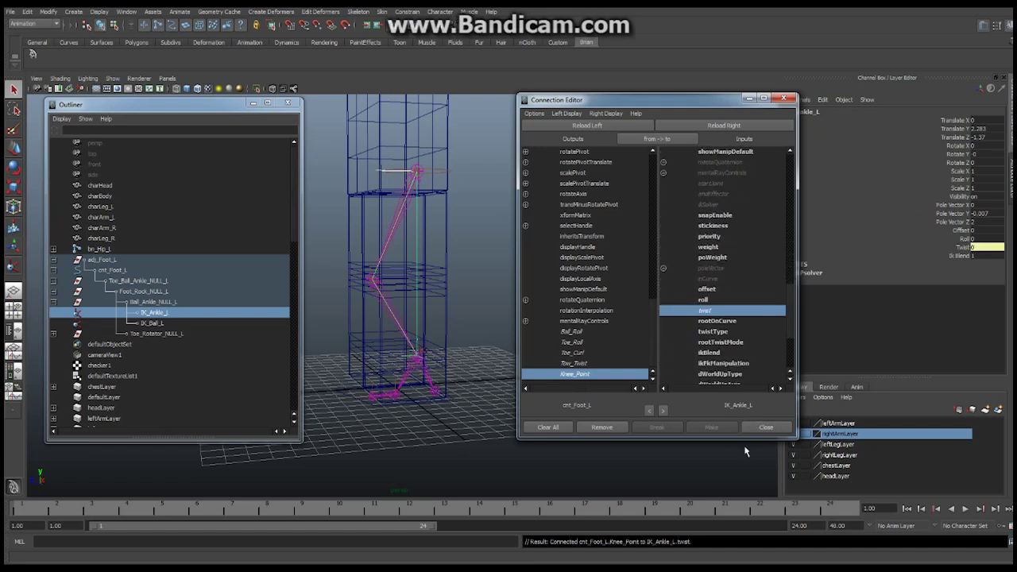
click(767, 427)
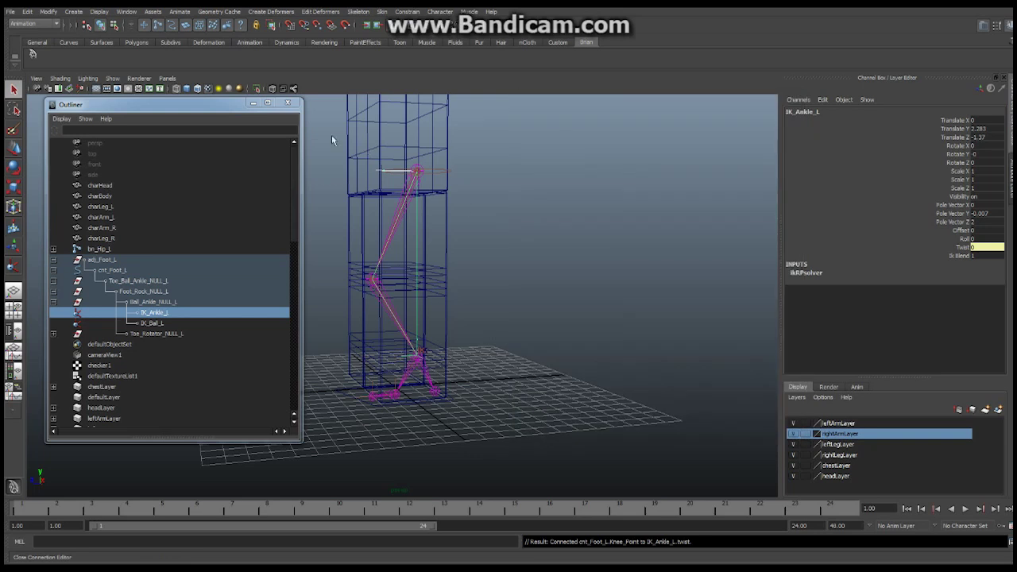
click(288, 103)
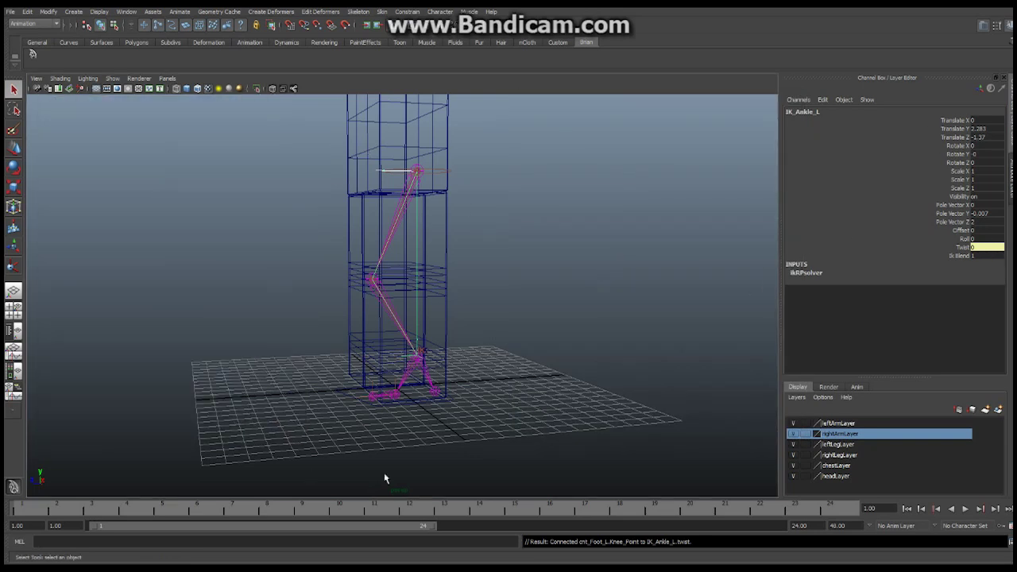
Step: Select the foot control cnt_Foot_L and test its Ball Roll by varying the value interactively, undoing the change
click(451, 399)
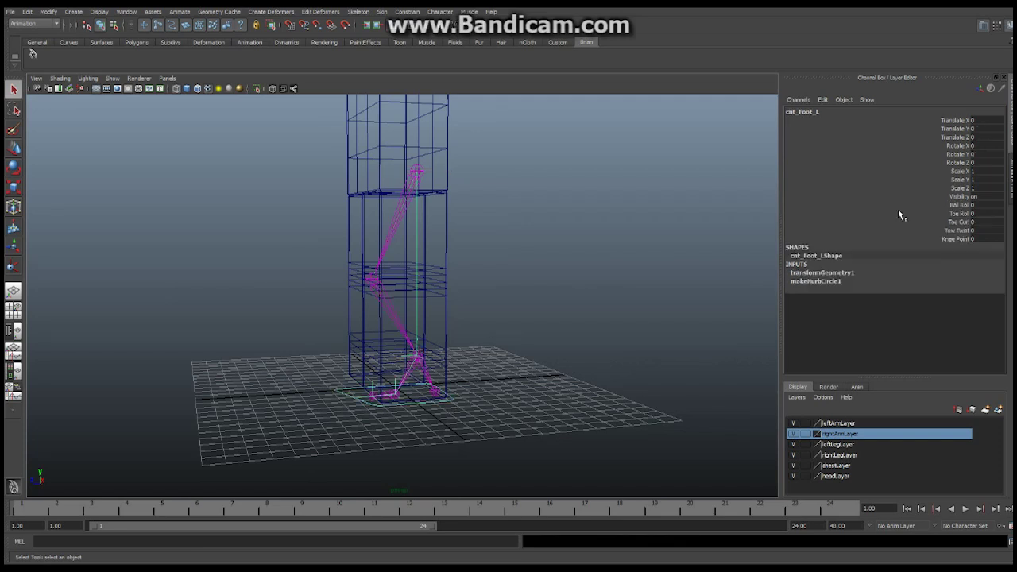
click(962, 213)
click(961, 204)
middle_drag(498, 252, 489, 258)
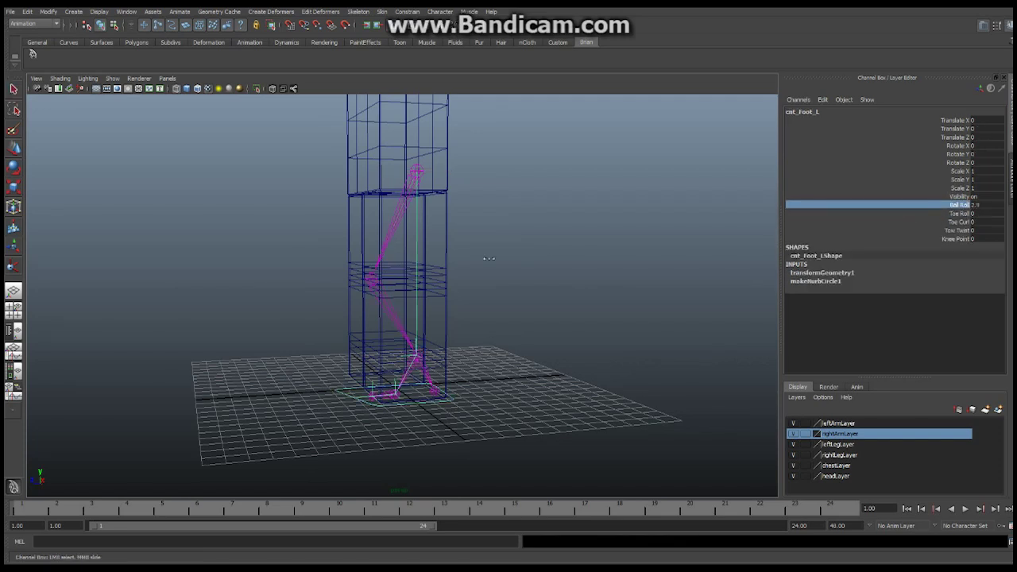
key(ctrl+z)
key(ctrl+z)
key(ctrl+z)
Step: Test the foot control's Toe Roll and Toe Curl attributes by varying each value interactively, undoing each change
click(963, 213)
middle_drag(332, 325, 416, 337)
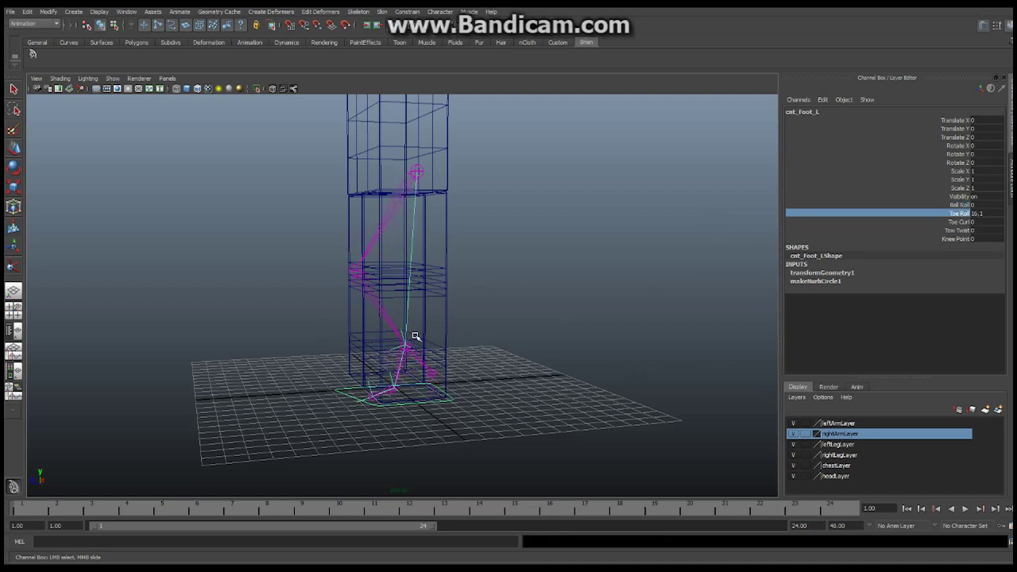
key(ctrl+z)
click(960, 222)
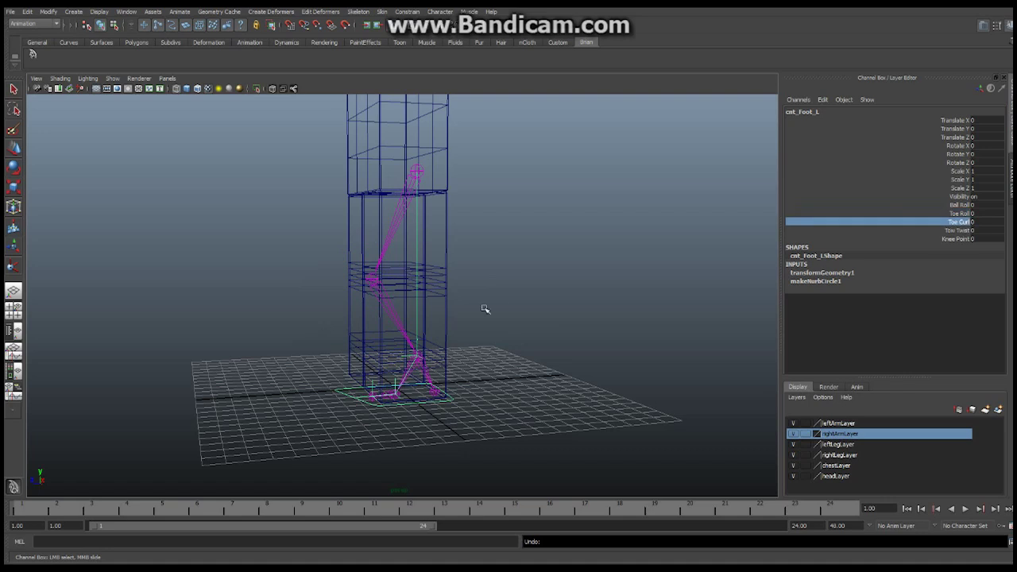
mouse_move(417, 308)
middle_down()
mouse_move(488, 302)
mouse_move(418, 306)
middle_up()
key(ctrl+z)
Step: Test the foot control's Tow Twist attribute by varying its value interactively, and undo the change
click(966, 230)
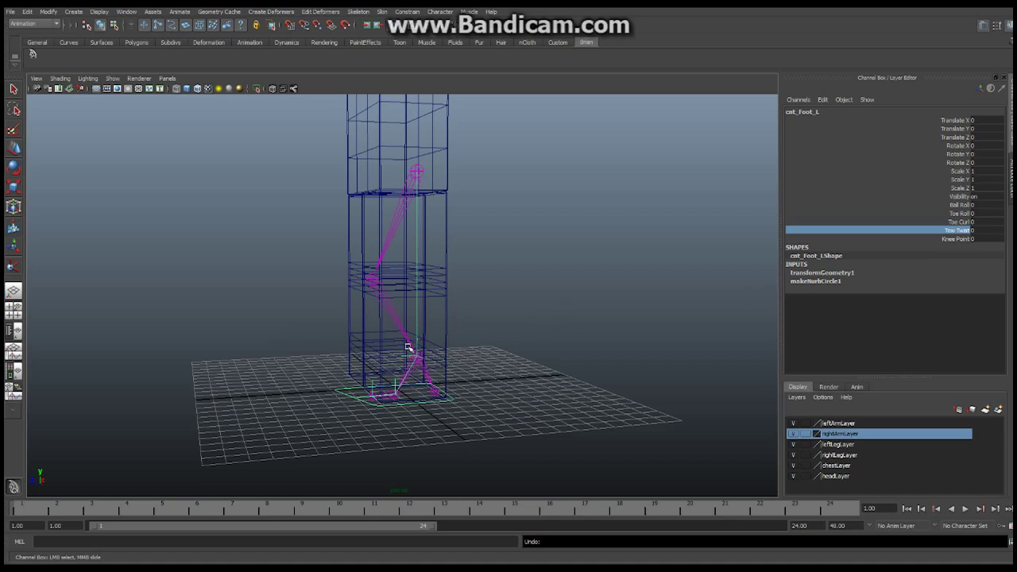
middle_drag(359, 347, 187, 350)
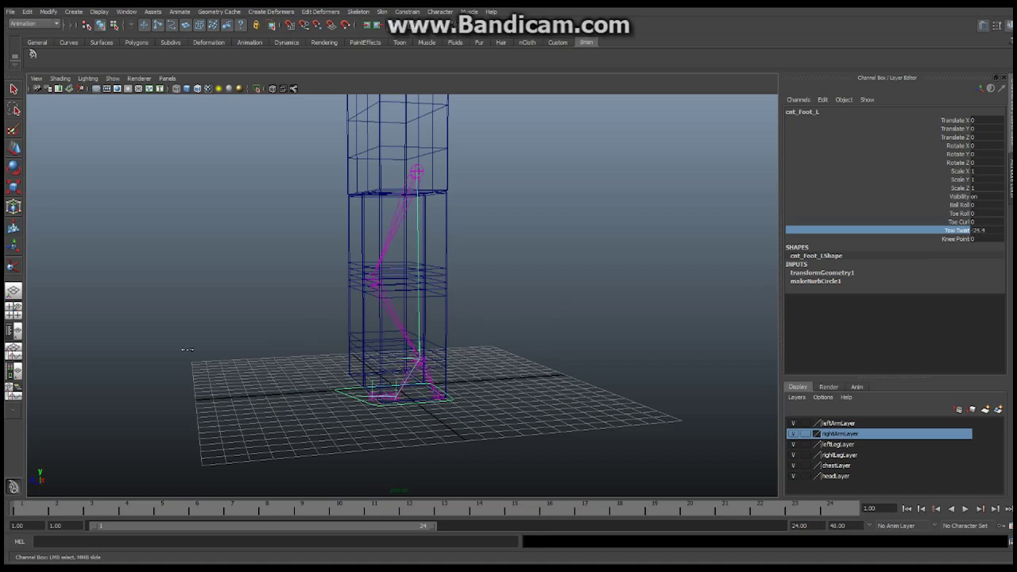
key(ctrl+z)
key(ctrl+z)
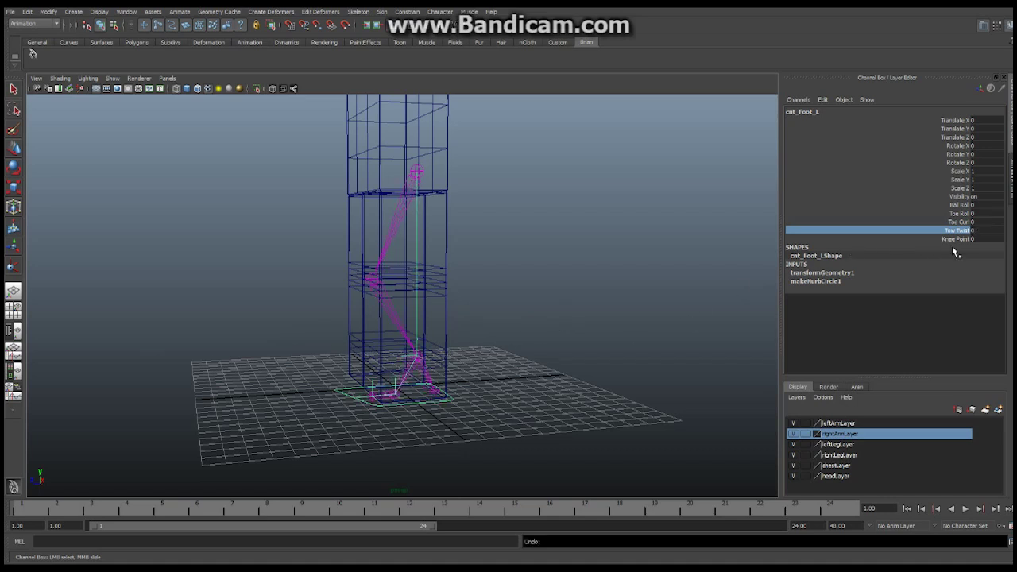
Step: Test the foot control's Knee Point attribute by varying its value interactively, and reset it to 0
click(962, 239)
middle_drag(586, 268, 406, 295)
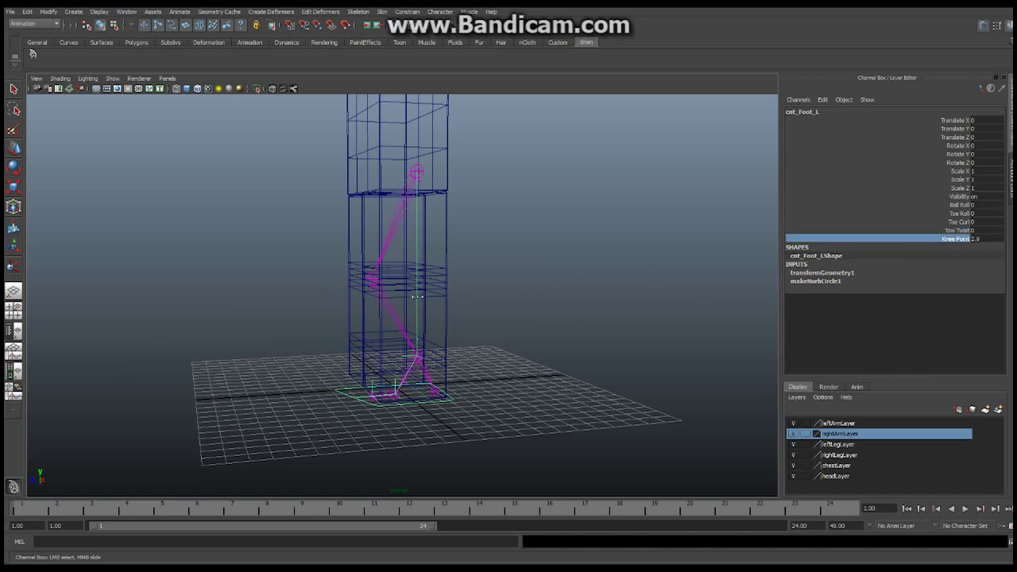
click(988, 240)
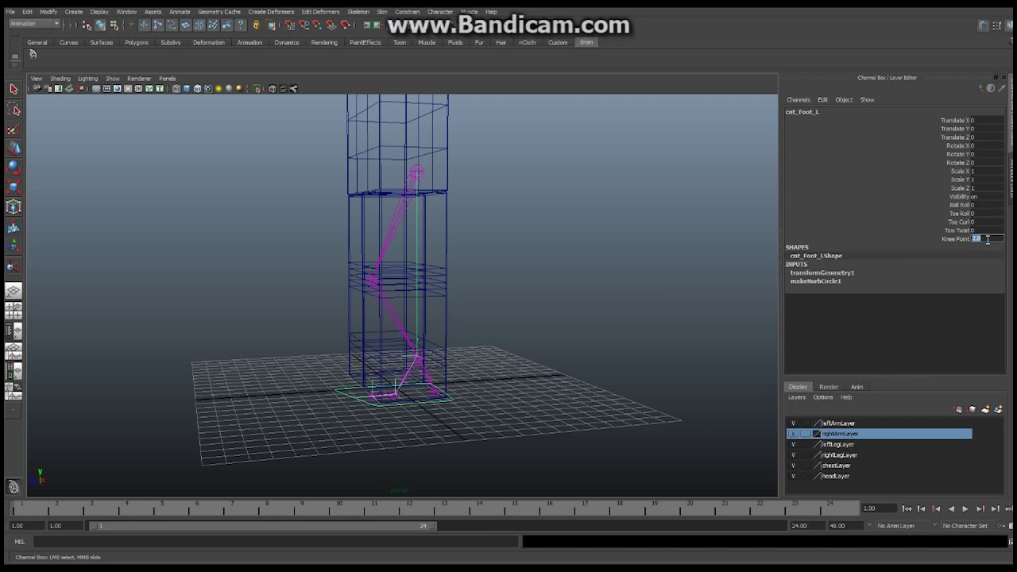
text(0)
key(Return)
Step: Rename the foot control's misspelled Tow_Twist attribute to Toe_Twist and close the attribute editing dialog
click(27, 11)
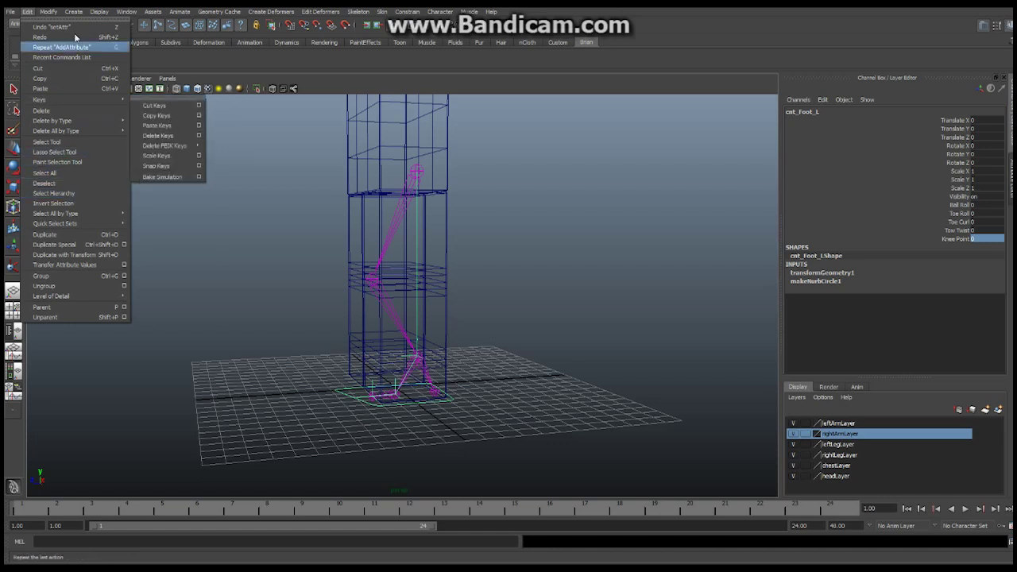
mouse_move(49, 11)
click(109, 164)
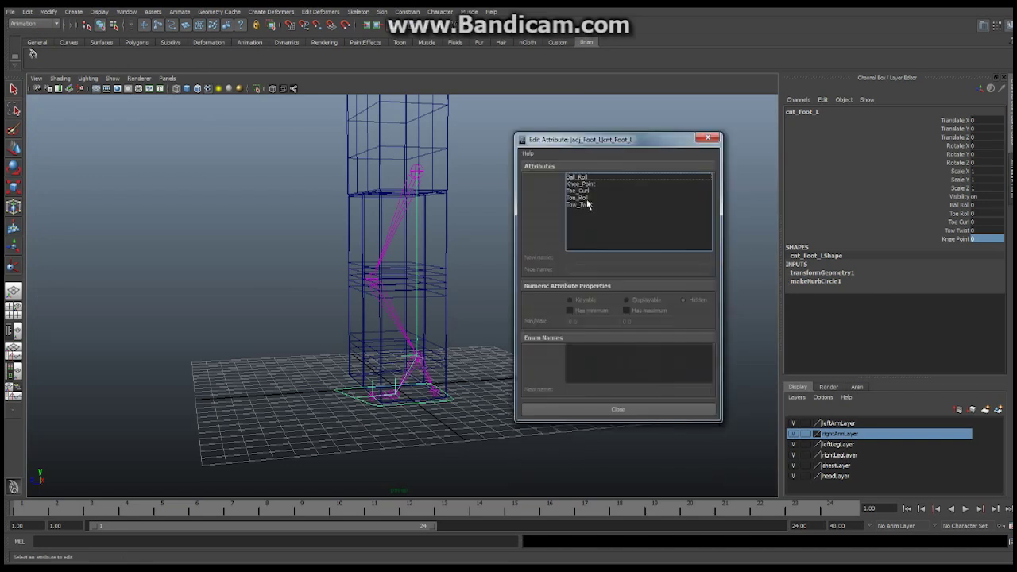
click(588, 204)
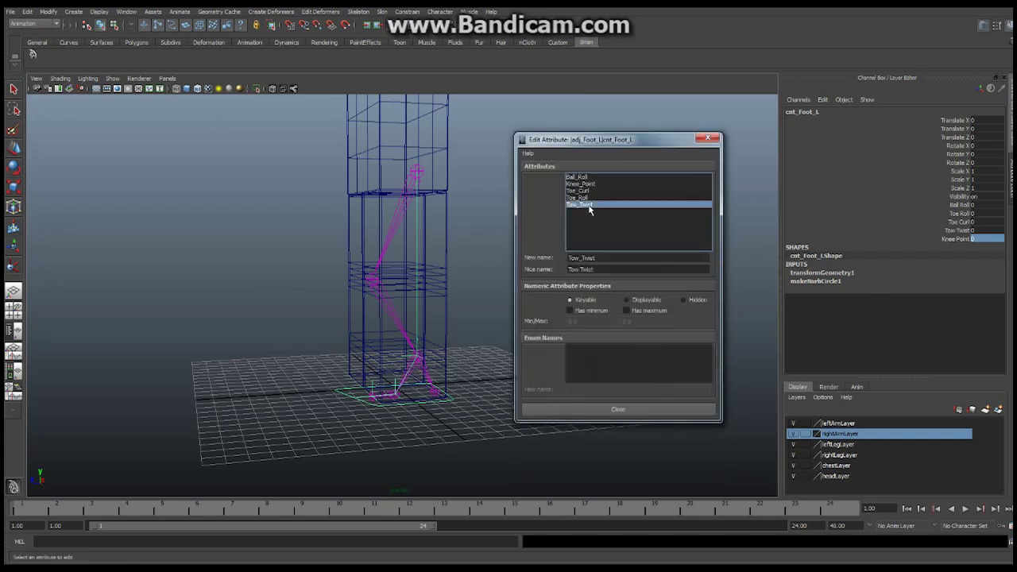
click(579, 258)
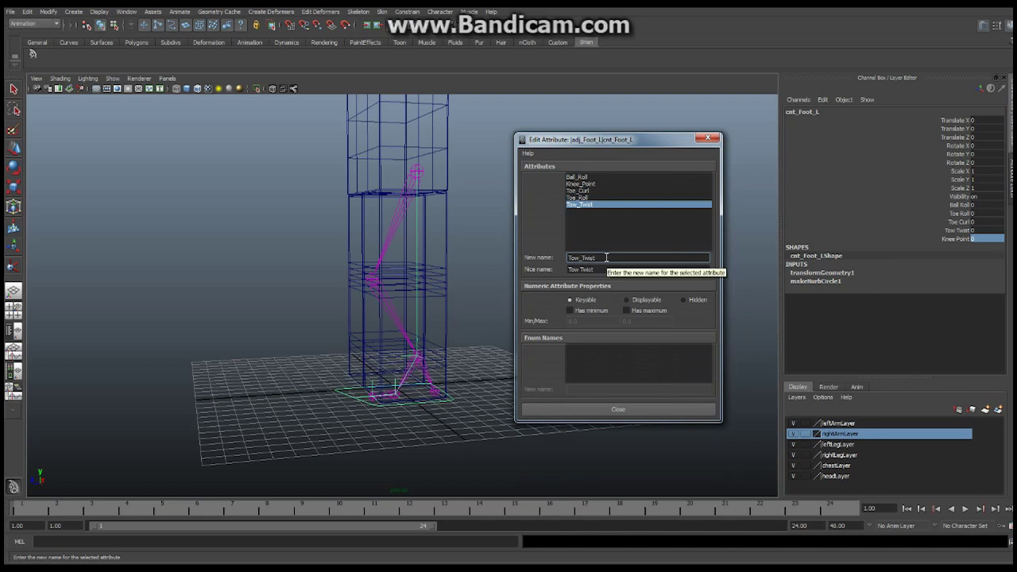
click(579, 258)
key(BackSpace)
text(e)
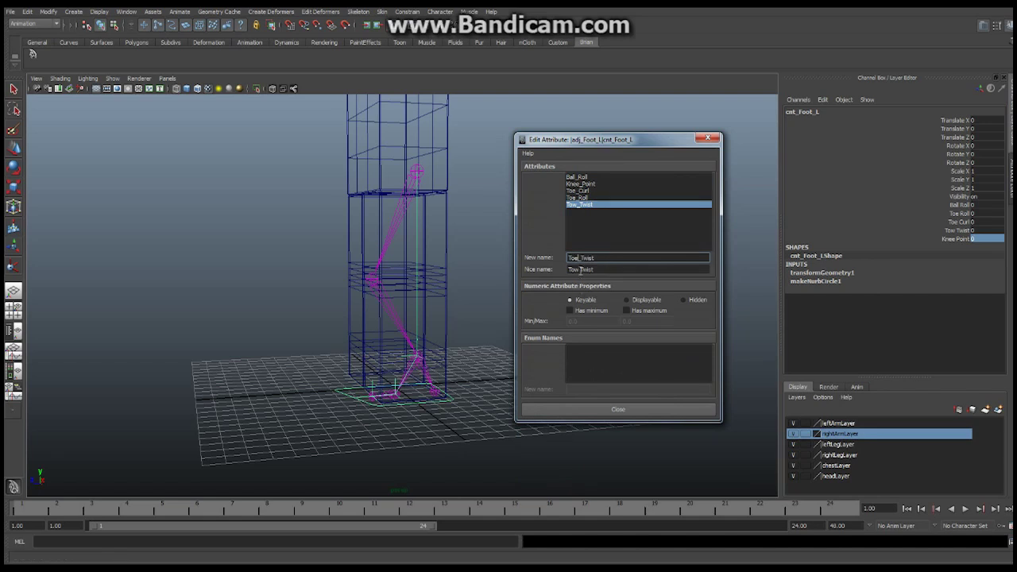
key(Return)
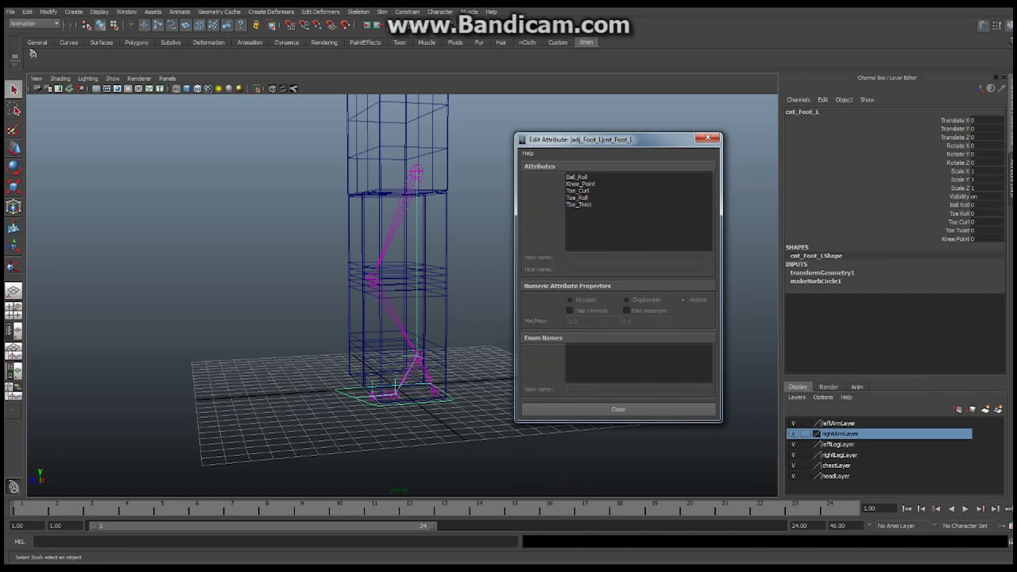
click(590, 409)
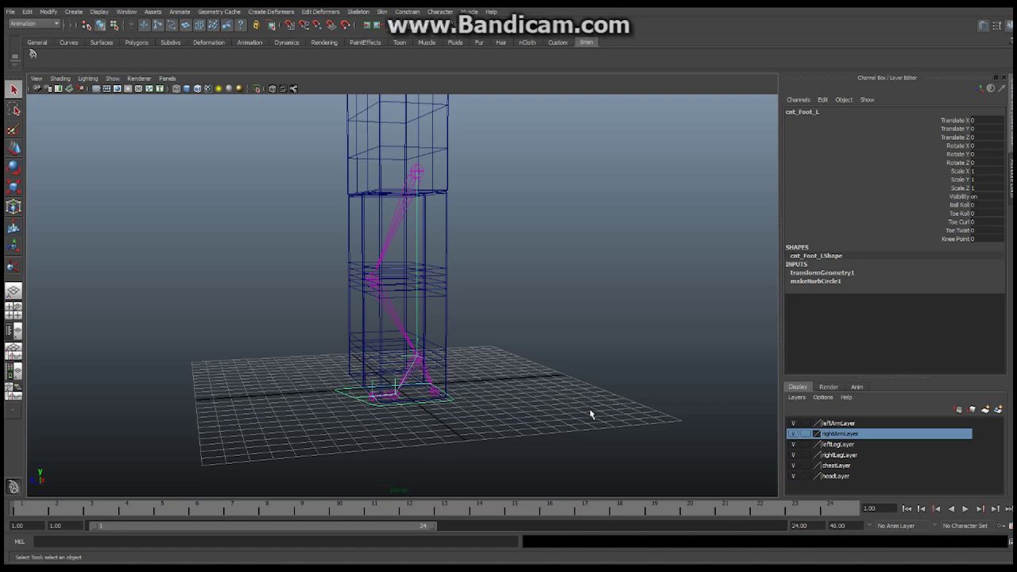
Step: Create an empty group with nothing else selected and name it adj_PV_Knee_L
alt+drag(547, 283, 401, 290)
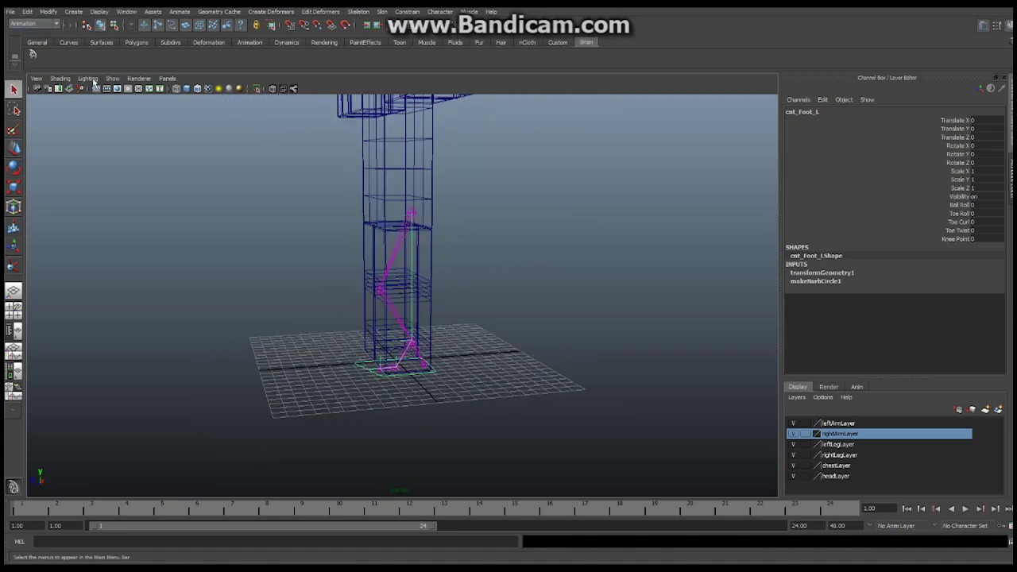
click(269, 262)
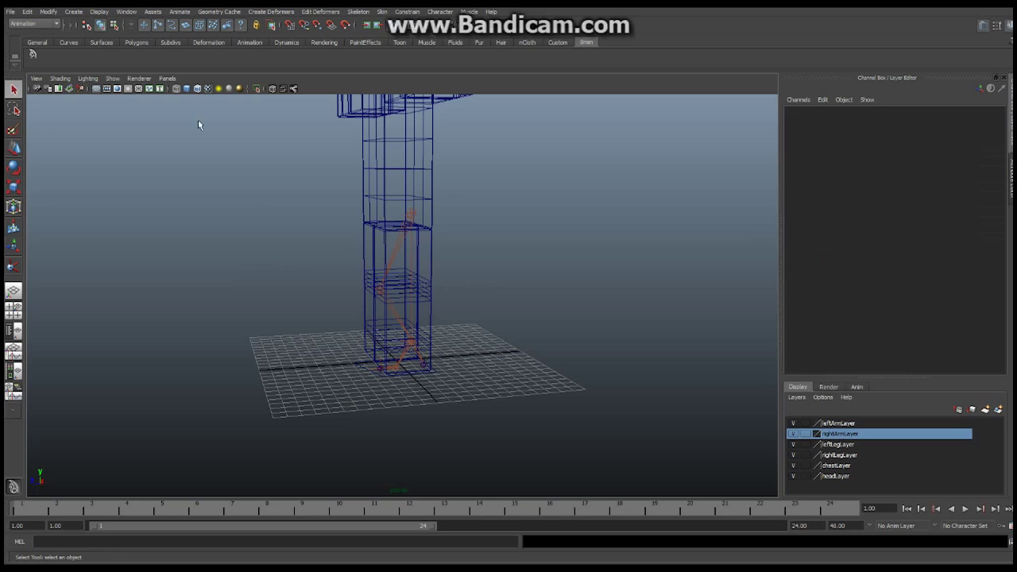
click(28, 12)
click(71, 276)
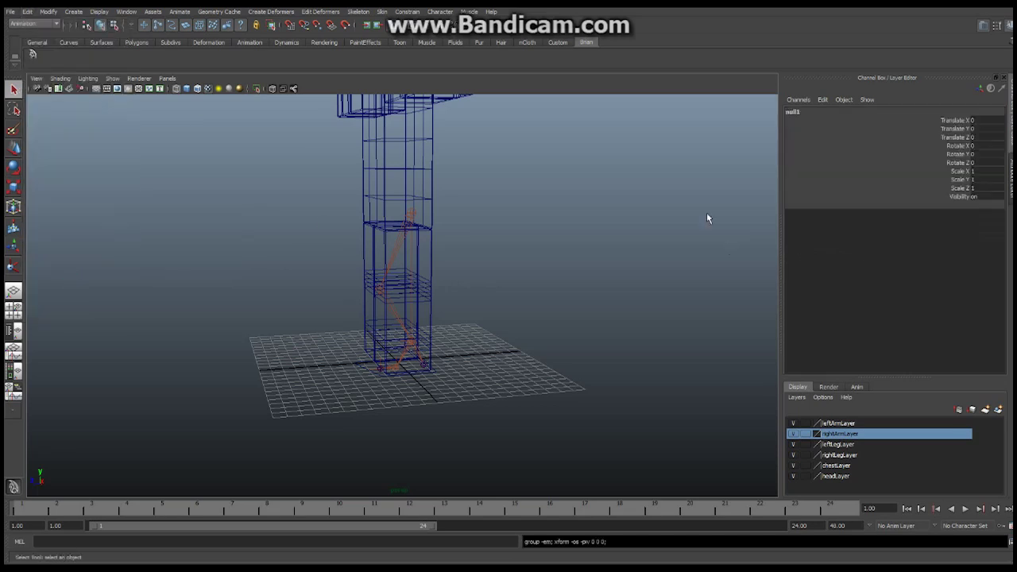
double_click(794, 112)
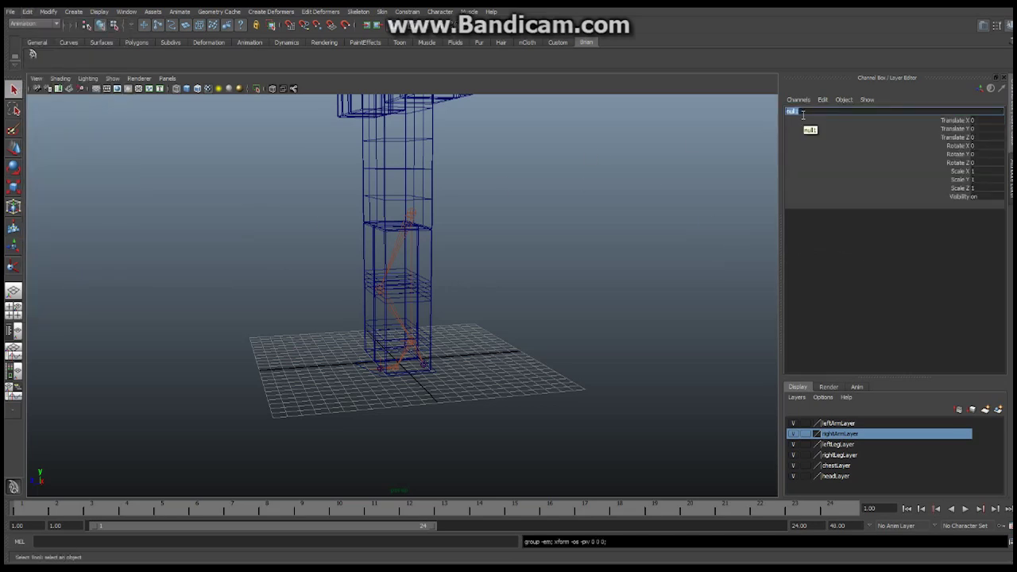
text(ac)
key(Return)
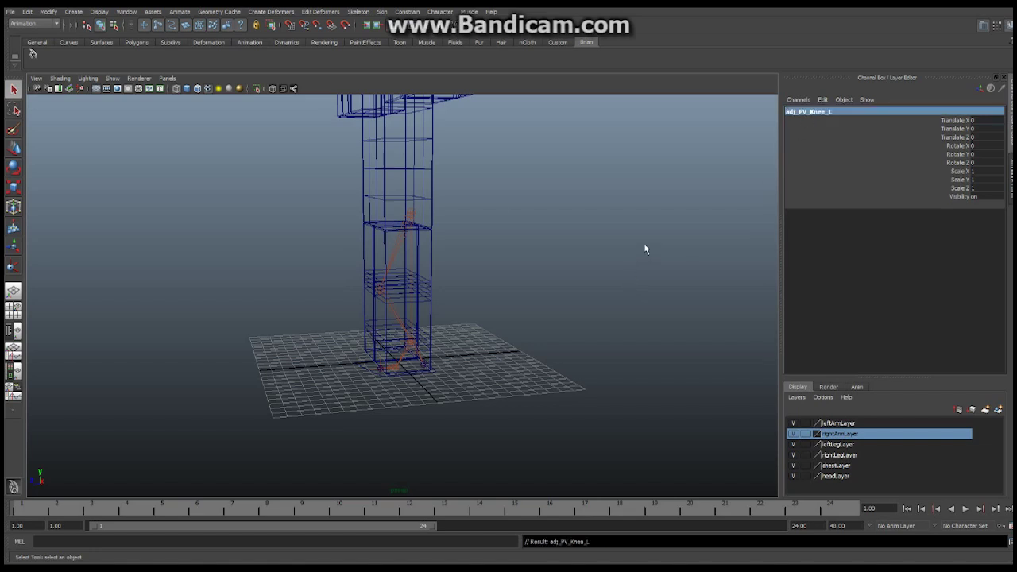
Step: Point constrain the adj_PV_Knee_L group to both the left hip joint bn_Hip_L and the left ankle joint
alt+drag(487, 208, 389, 218)
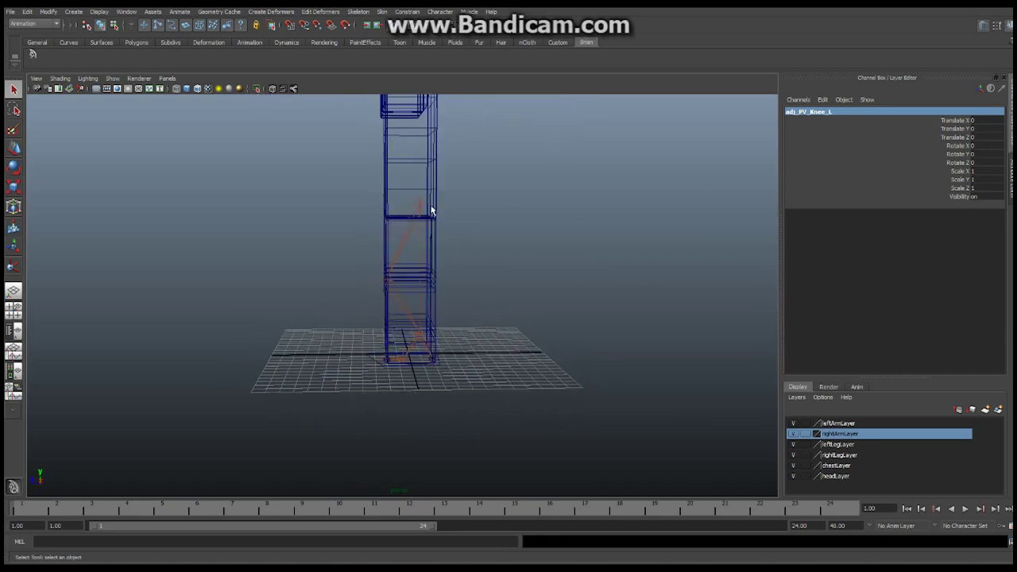
alt+drag(431, 325, 493, 267)
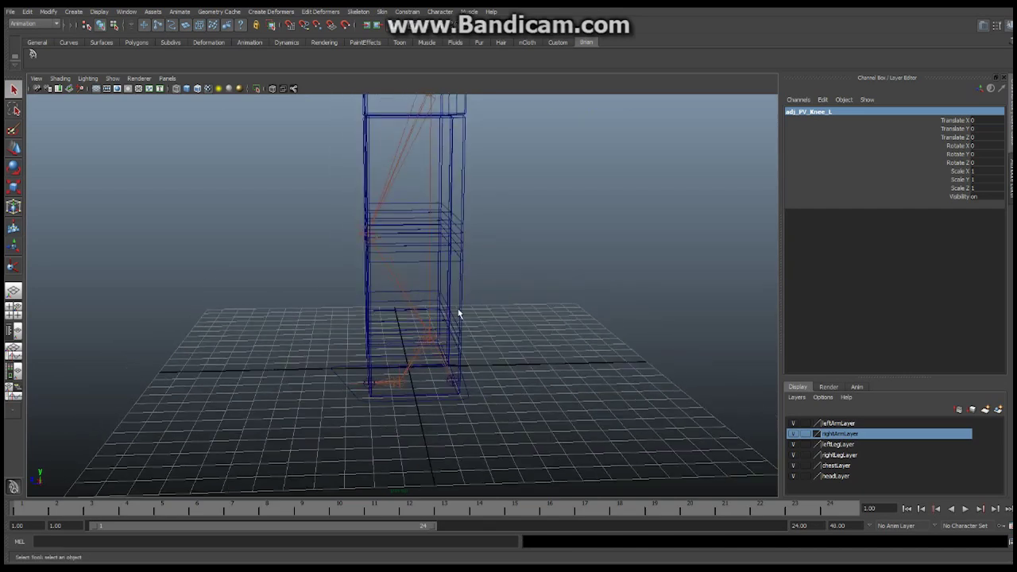
alt+drag(459, 314, 408, 297)
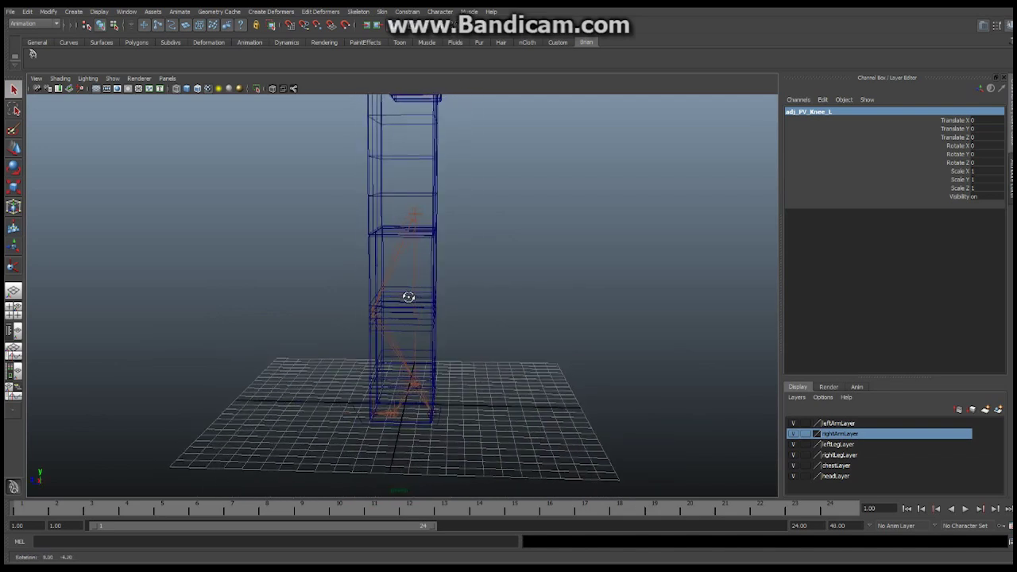
click(418, 211)
alt+drag(563, 266, 433, 337)
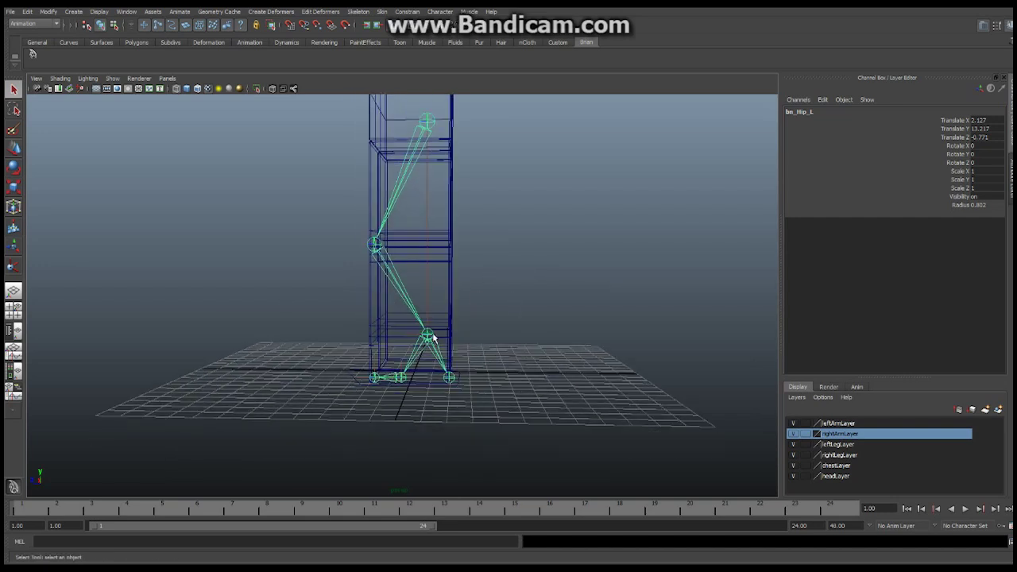
click(430, 337)
alt+drag(409, 316, 467, 329)
click(27, 11)
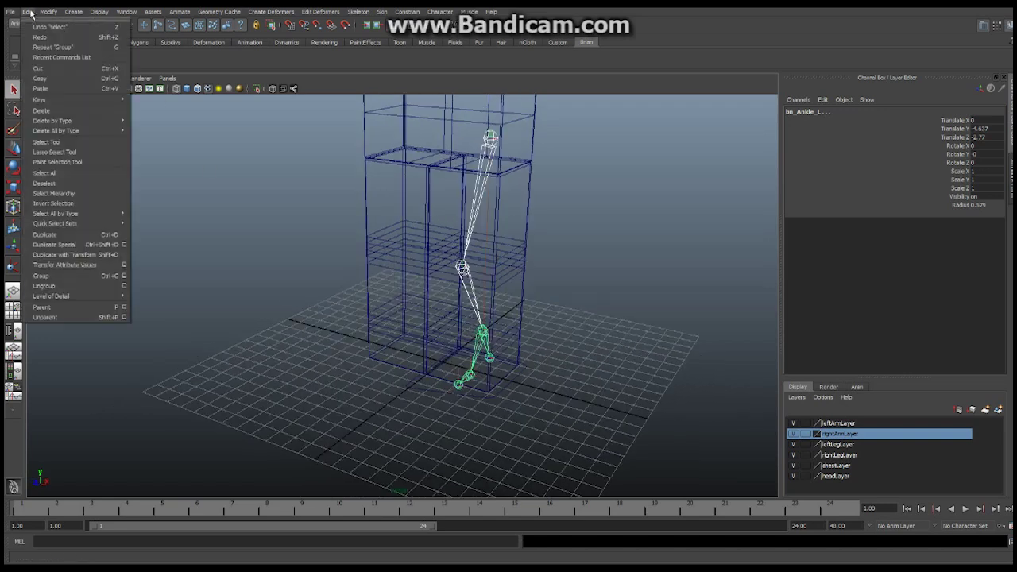
mouse_move(59, 119)
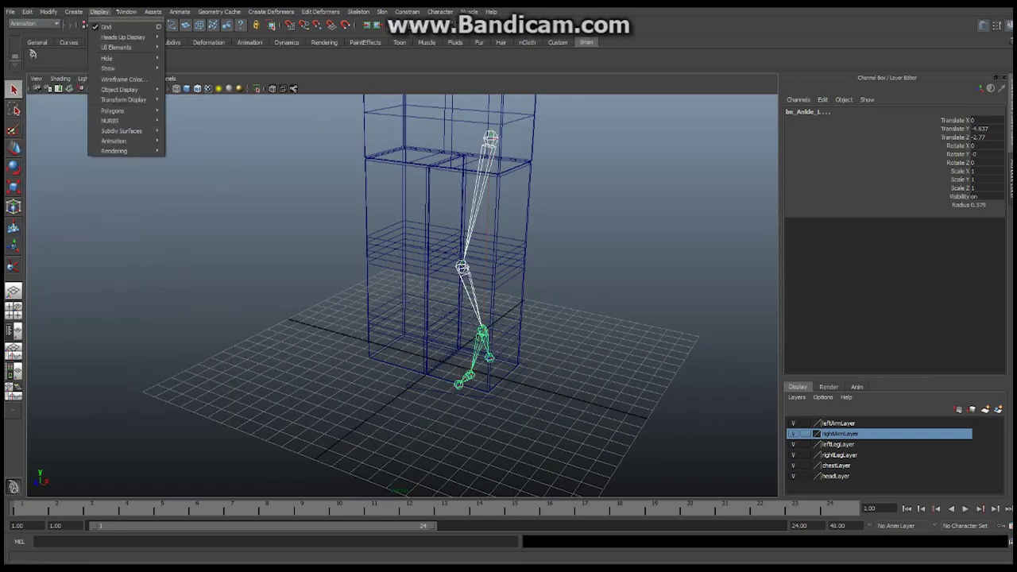
mouse_move(127, 15)
click(137, 88)
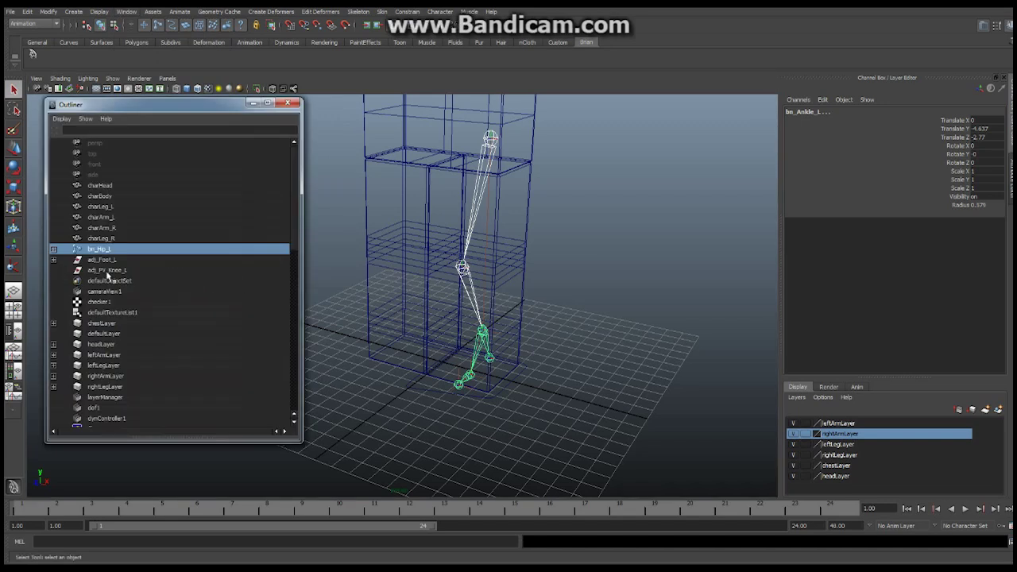
ctrl+click(109, 271)
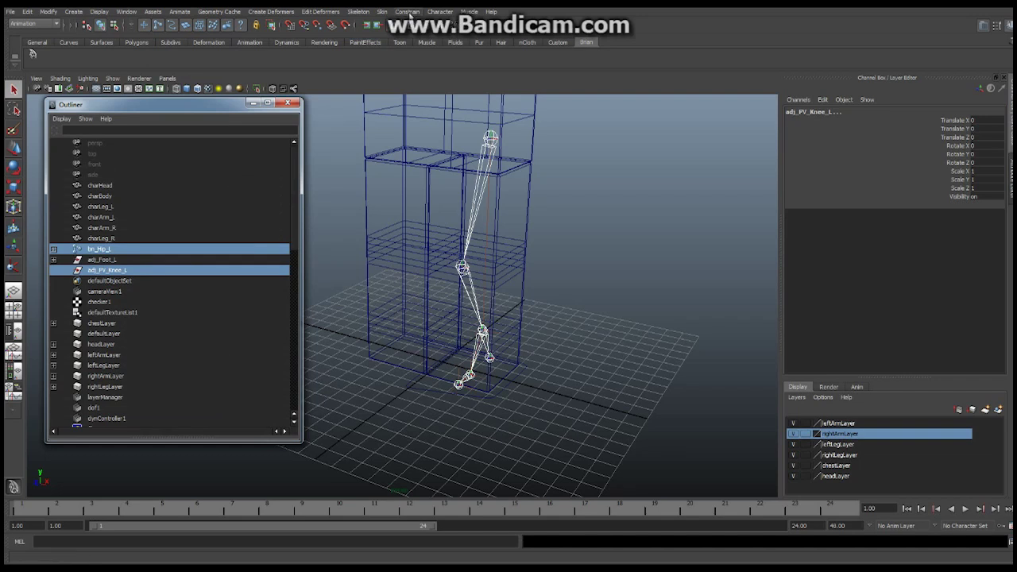
click(408, 12)
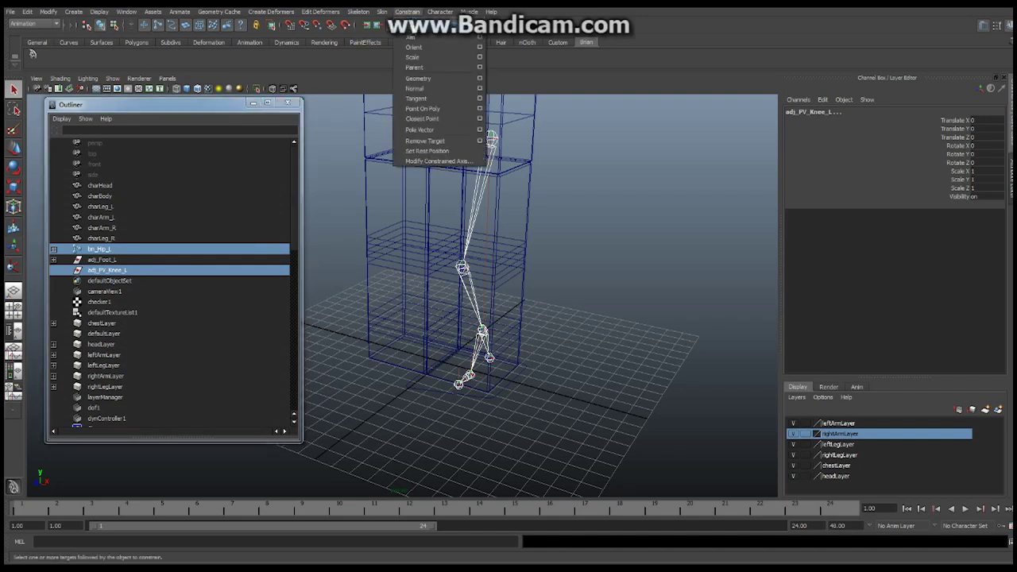
click(413, 26)
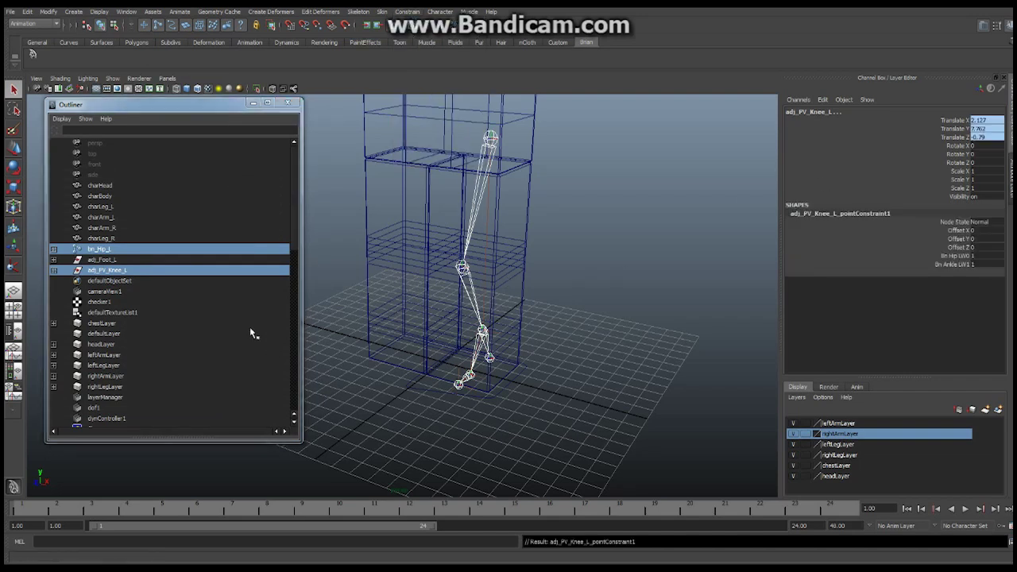
Step: Select only adj_PV_Knee_L with the Move tool and examine its position relative to the hip and ankle joints
click(124, 269)
key(w)
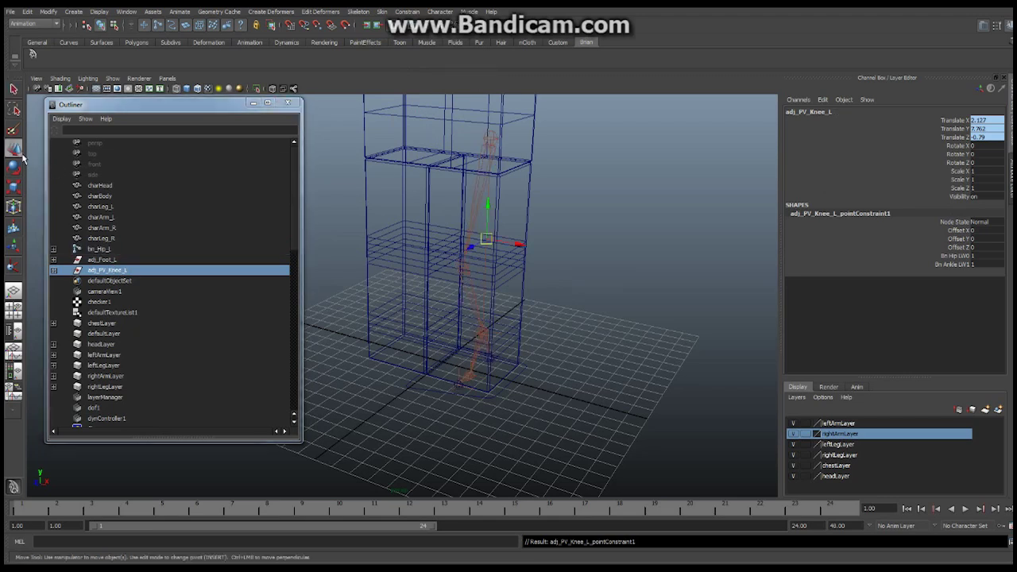
alt+drag(479, 283, 407, 285)
mouse_move(430, 289)
alt+mouse_down()
mouse_move(461, 288)
mouse_move(413, 290)
mouse_move(536, 301)
mouse_move(554, 288)
mouse_move(431, 286)
mouse_move(443, 288)
alt+mouse_up()
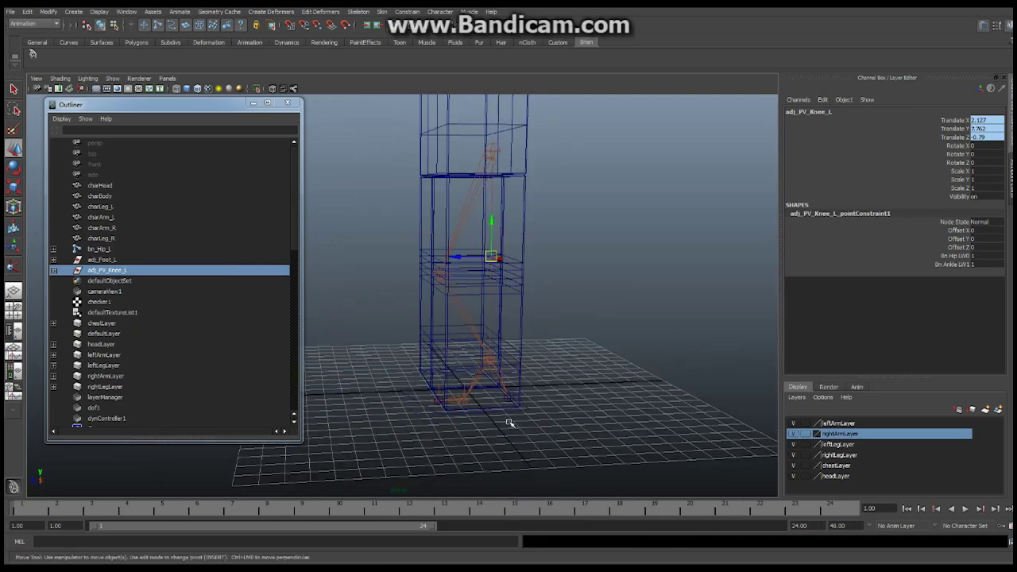
alt+drag(510, 424, 535, 392)
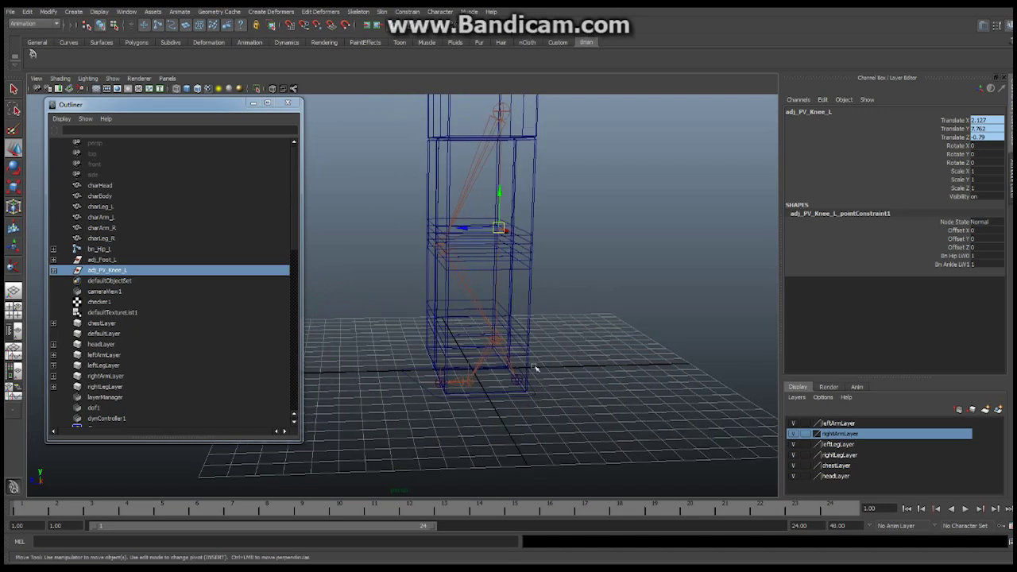
alt+drag(577, 232, 516, 300)
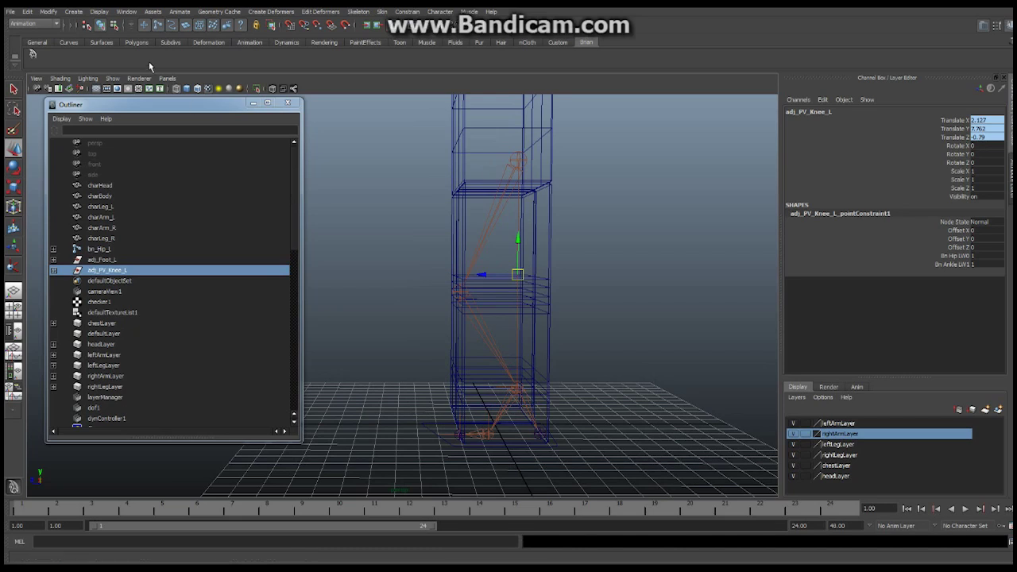
Step: Create a NURBS circle and move it onto the left knee joint
click(27, 13)
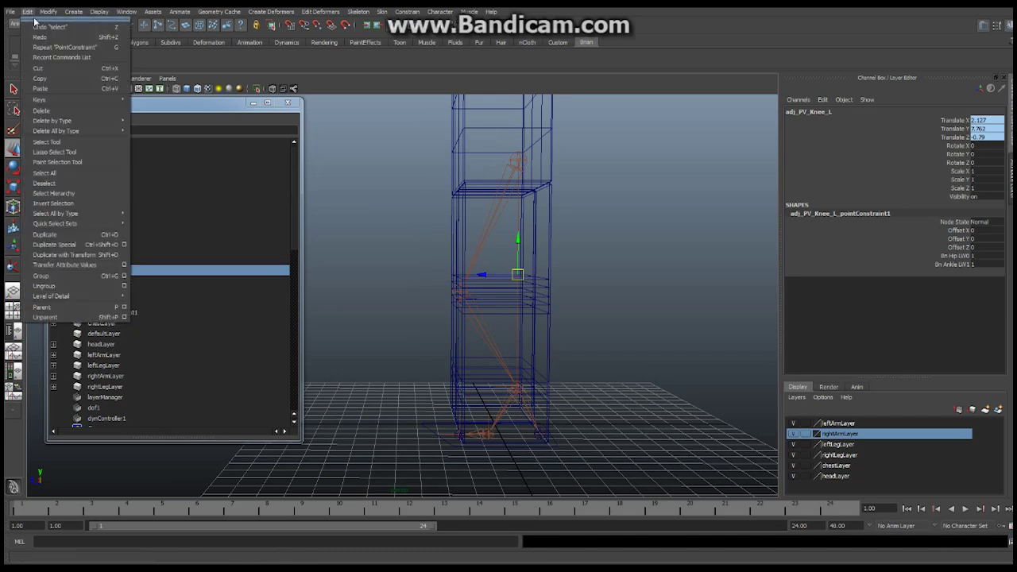
mouse_move(65, 13)
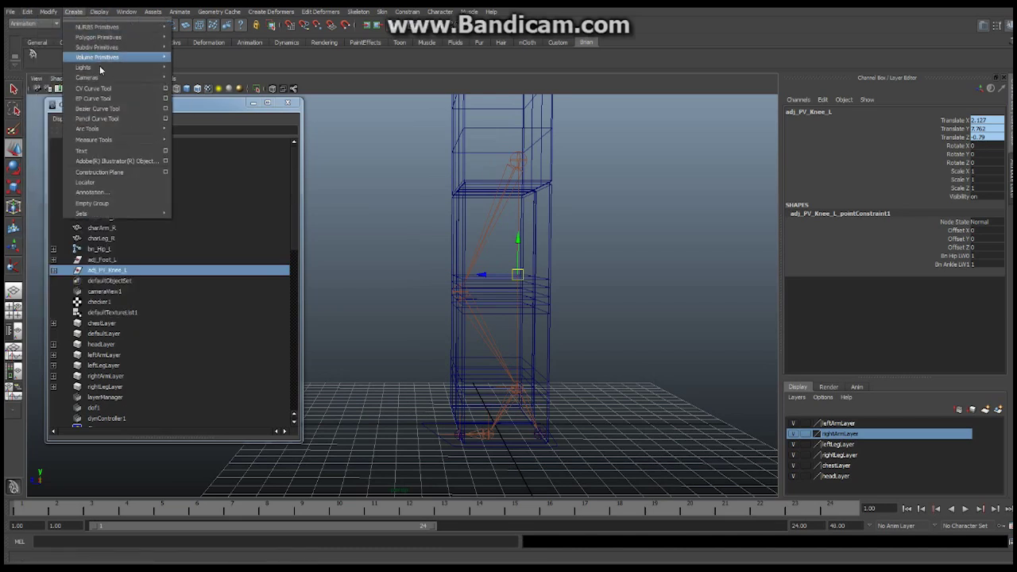
mouse_move(89, 30)
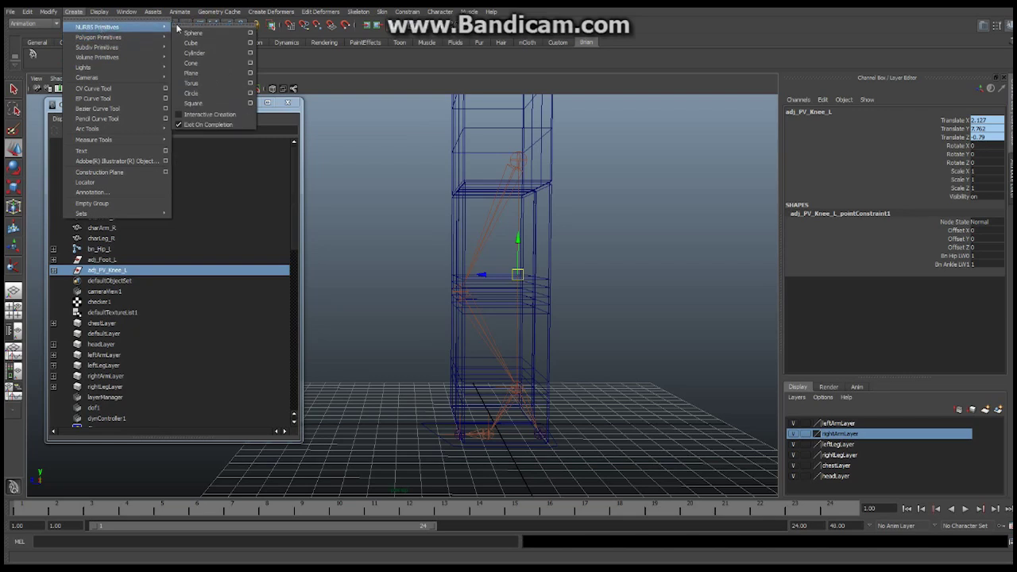
click(197, 93)
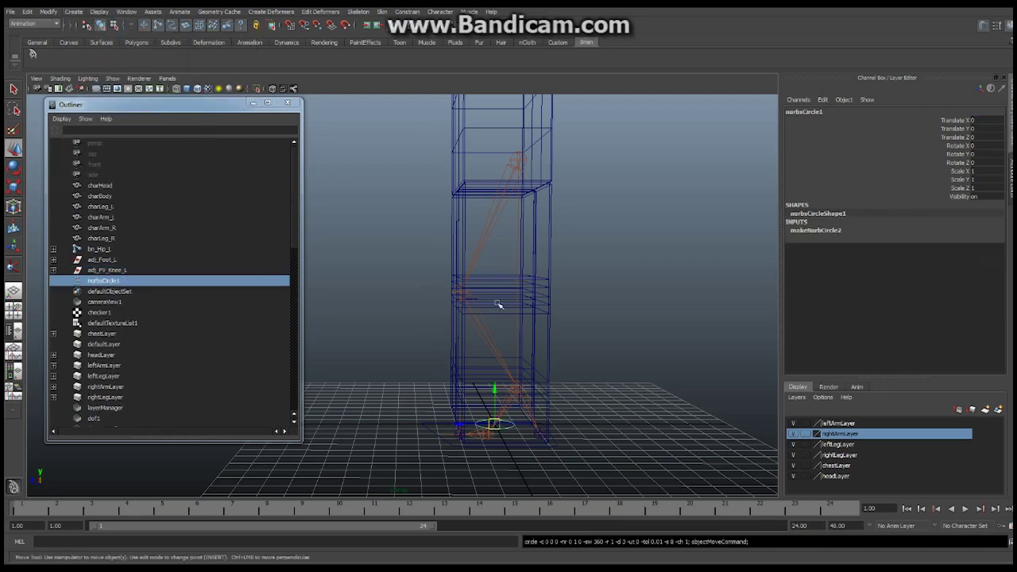
mouse_move(496, 306)
alt+mouse_down()
mouse_move(486, 286)
mouse_move(463, 329)
mouse_move(545, 318)
mouse_move(430, 320)
mouse_move(483, 319)
alt+mouse_up()
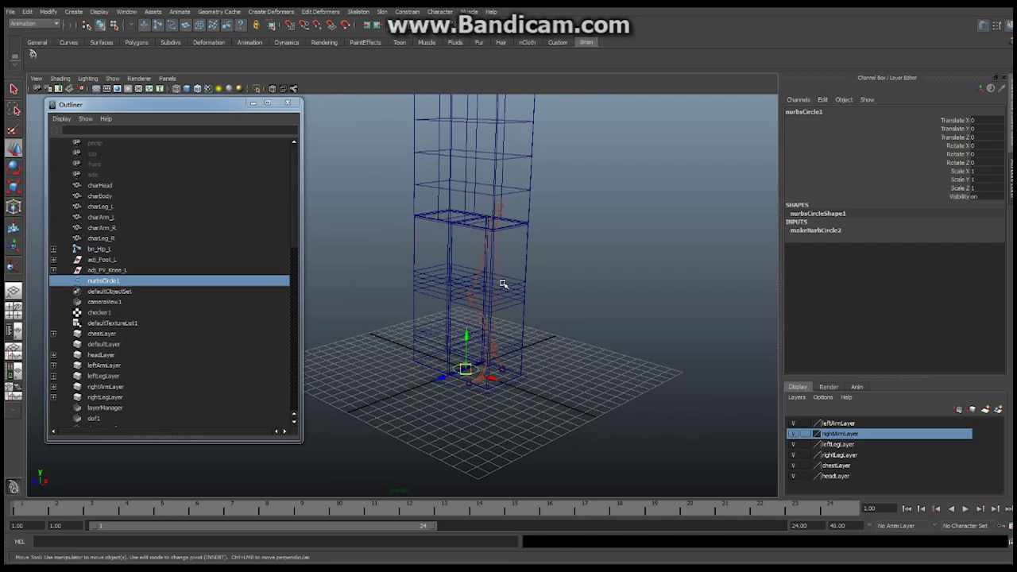
alt+drag(503, 351, 441, 334)
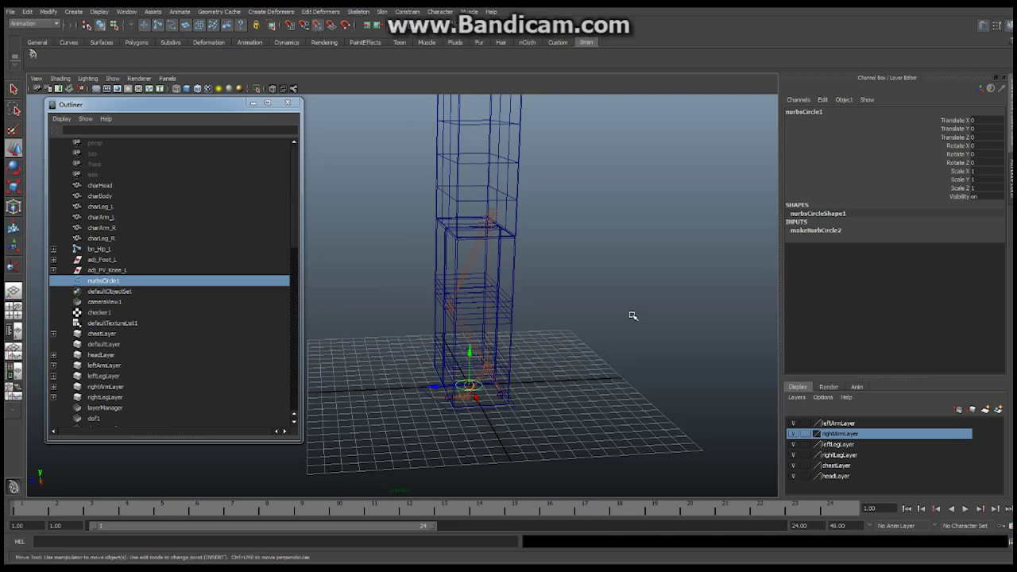
alt+drag(545, 297, 538, 354)
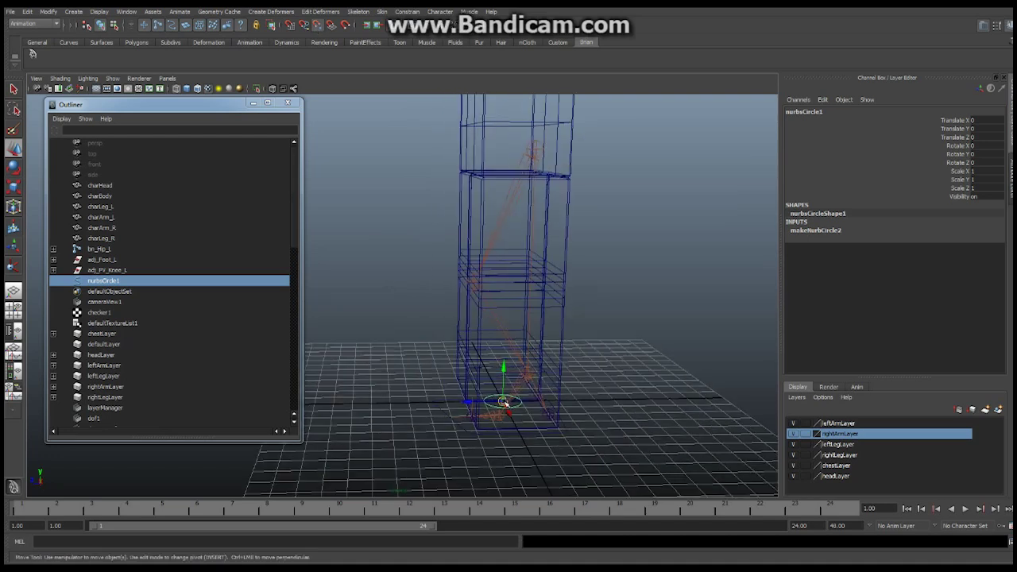
drag(504, 402, 536, 318)
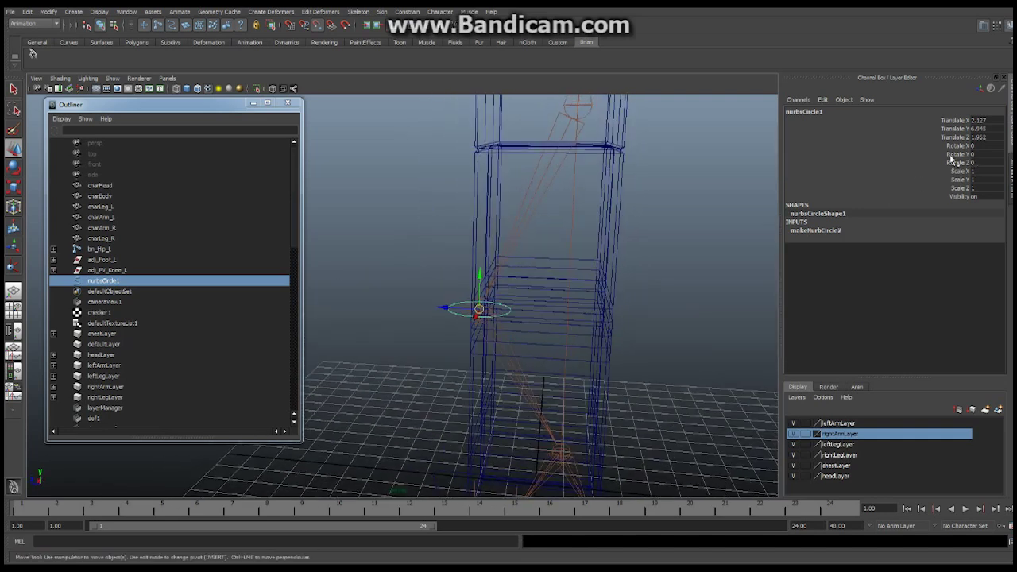
Step: Set the NURBS circle's Rotate X to 90 and its Translate Z to 10 to place it in front of the knee
click(14, 167)
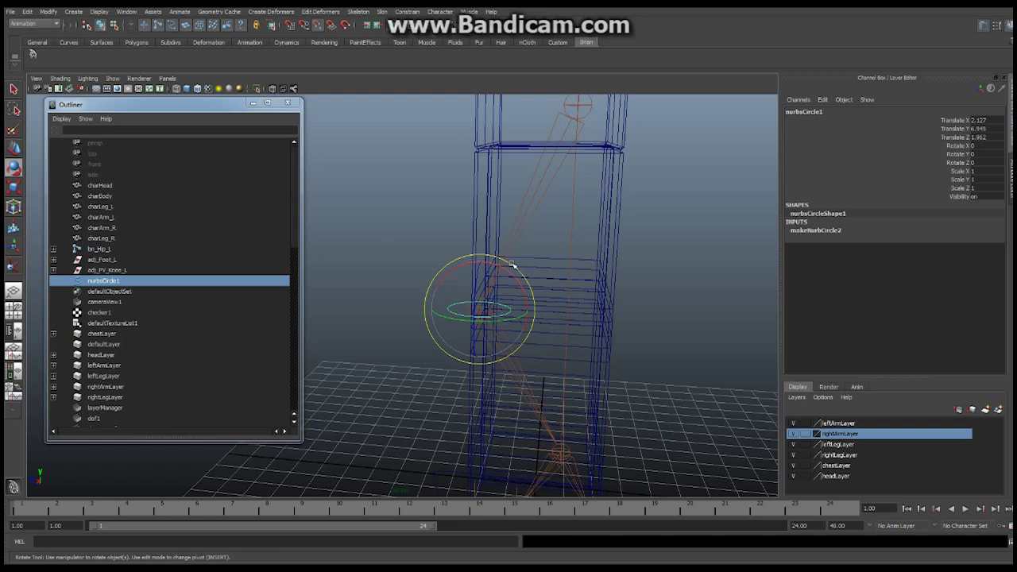
click(982, 147)
text(90)
key(Return)
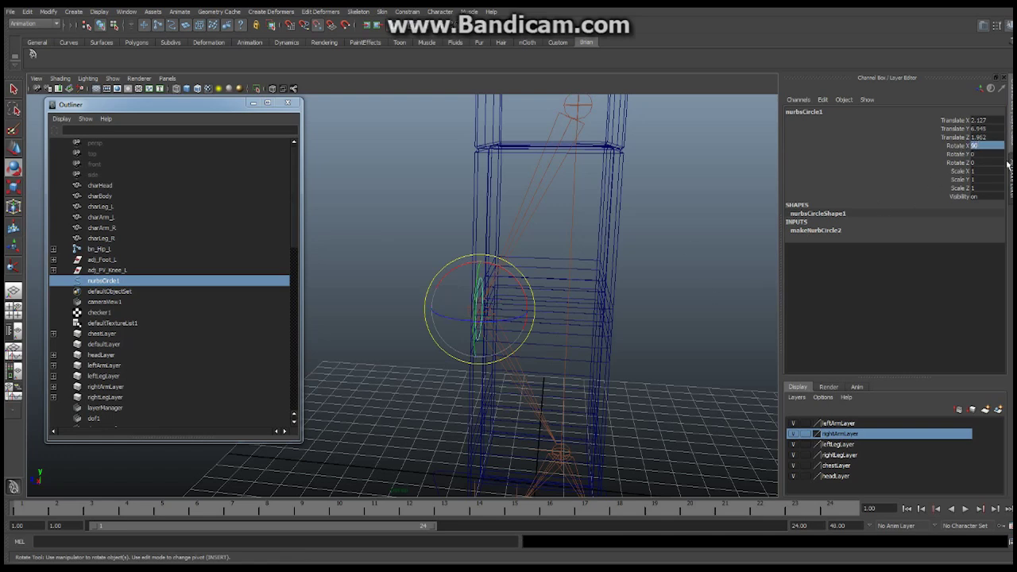
key(w)
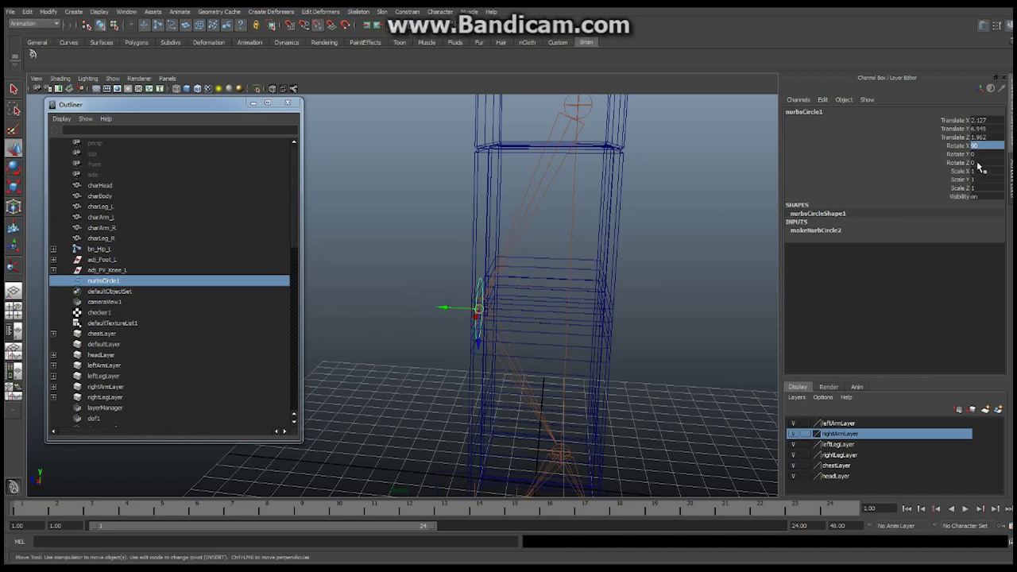
double_click(980, 137)
text(1)
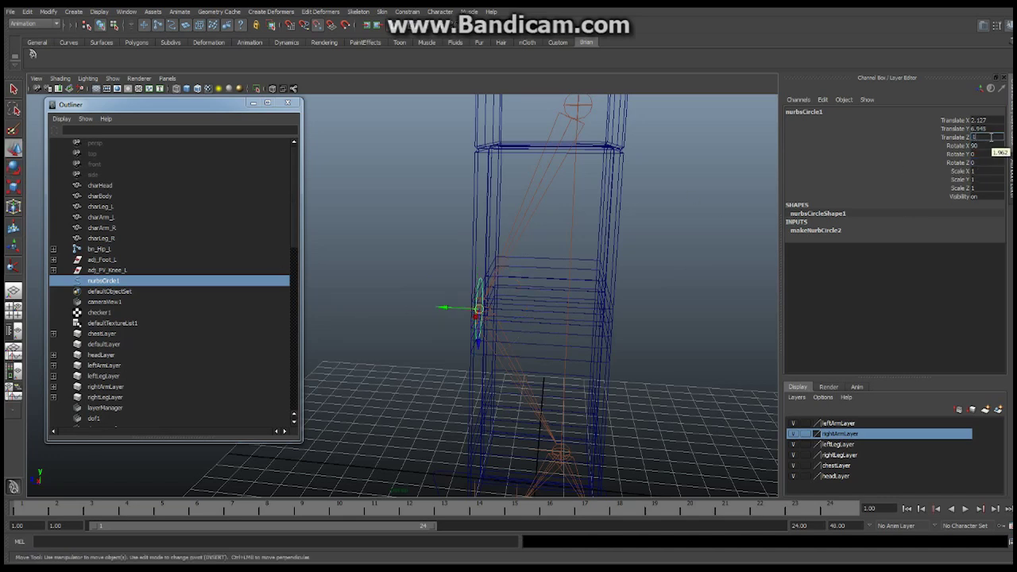
text(0)
key(Return)
mouse_move(401, 278)
alt+mouse_down()
mouse_move(429, 291)
mouse_move(529, 271)
mouse_move(419, 275)
alt+mouse_up()
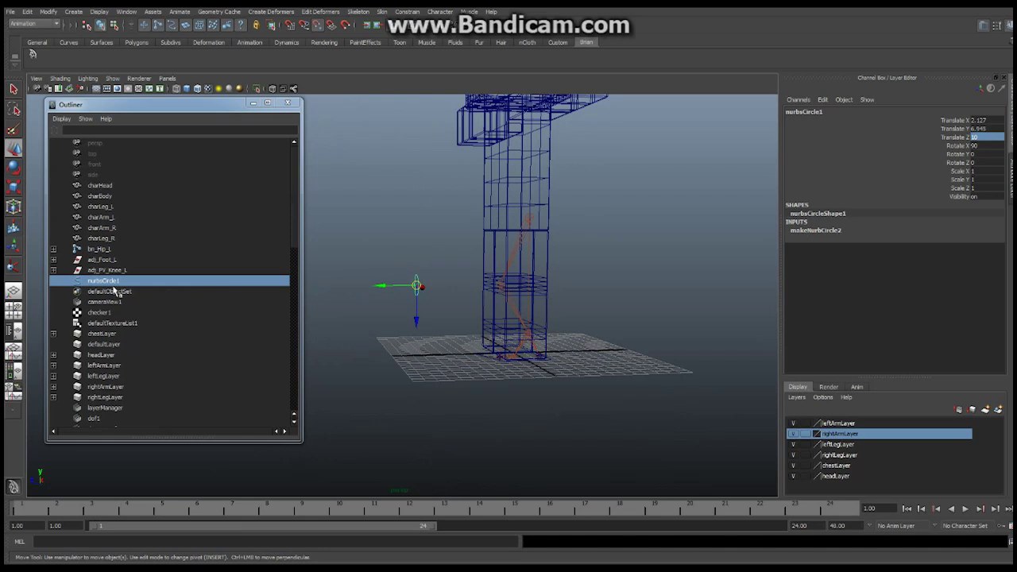
Step: Rename the circle cnt_PV_Knee_L and parent it under the adj_PV_Knee_L group
click(819, 111)
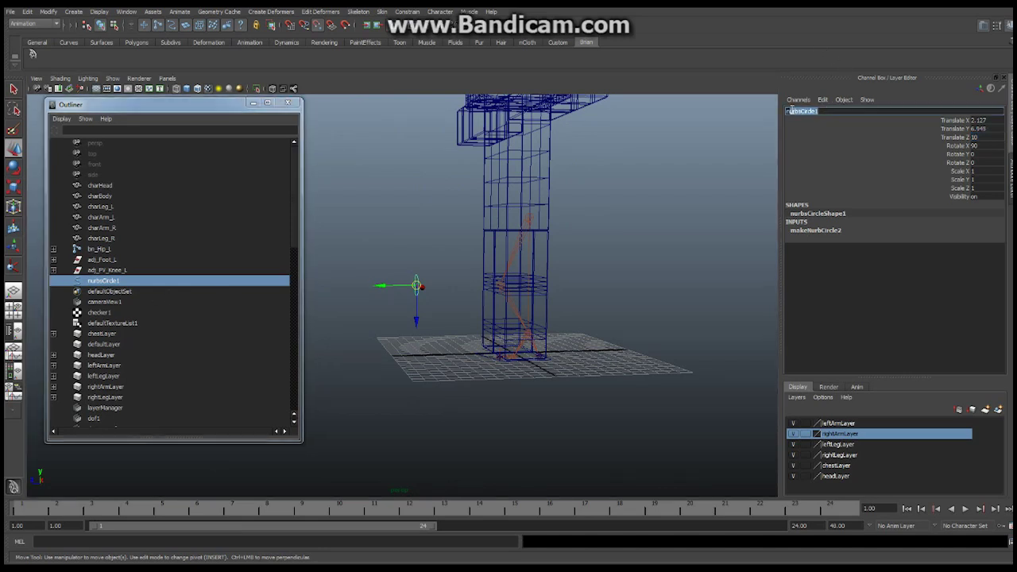
text(cnt_PV_Kne)
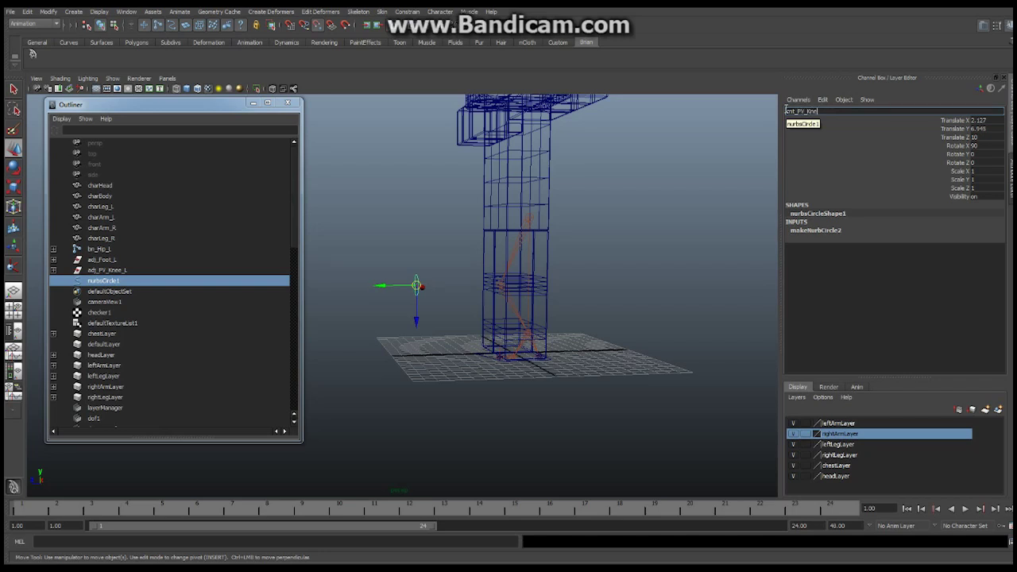
text(e_L)
key(Return)
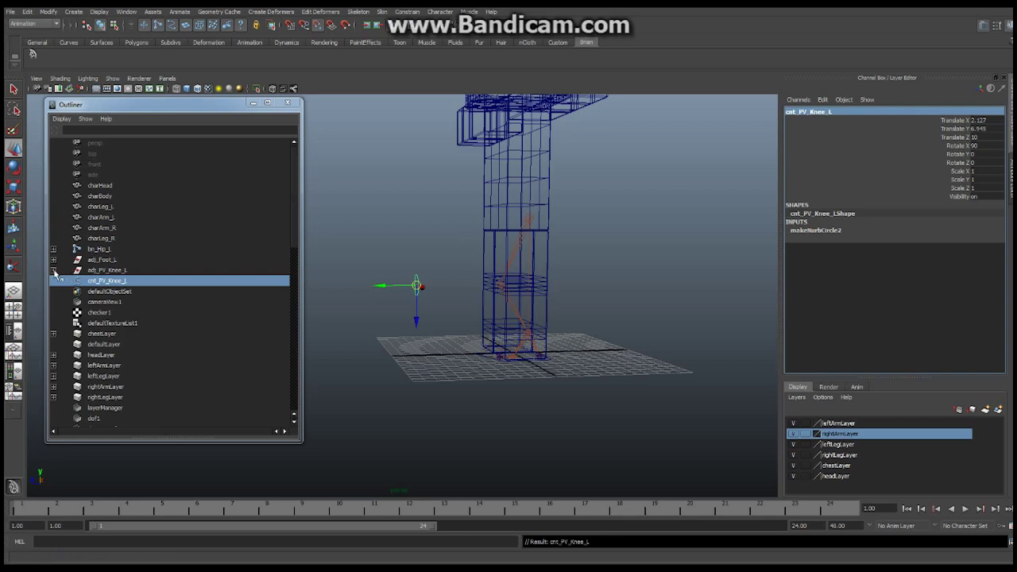
click(54, 271)
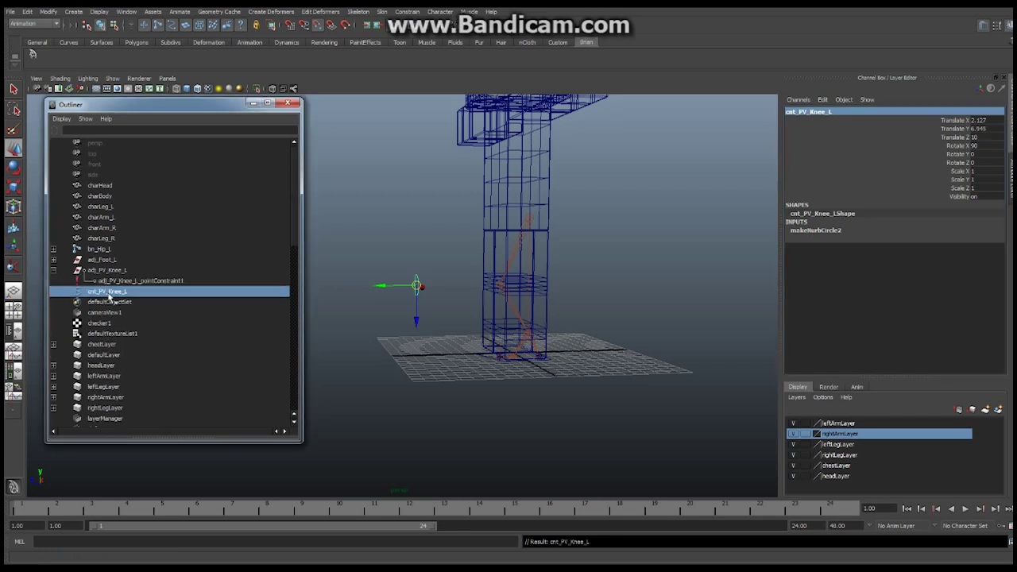
middle_drag(109, 296, 115, 274)
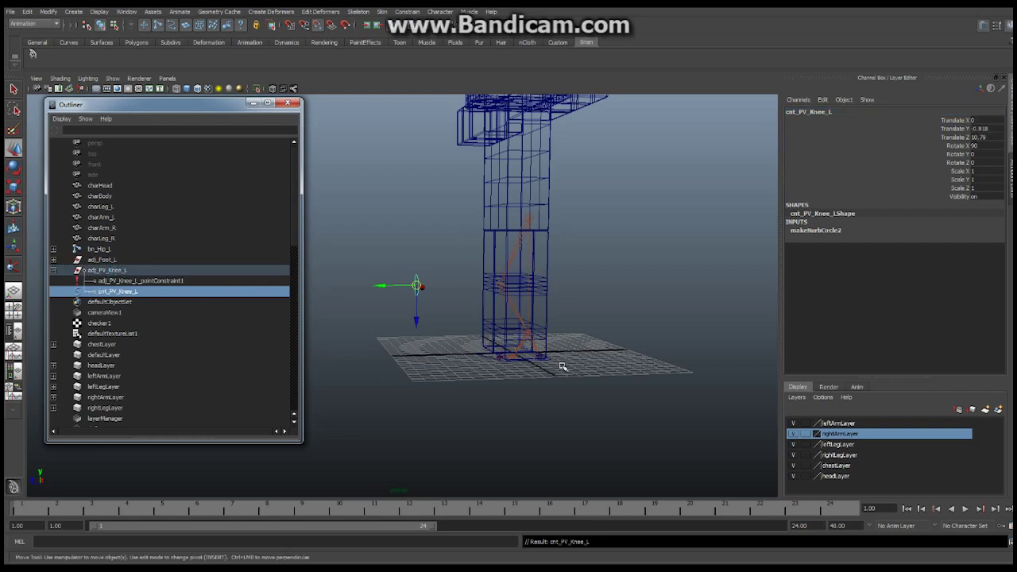
Step: Try raising the left foot control cnt_Foot_L to test how the knee control follows, and undo the move
alt+drag(552, 312, 526, 414)
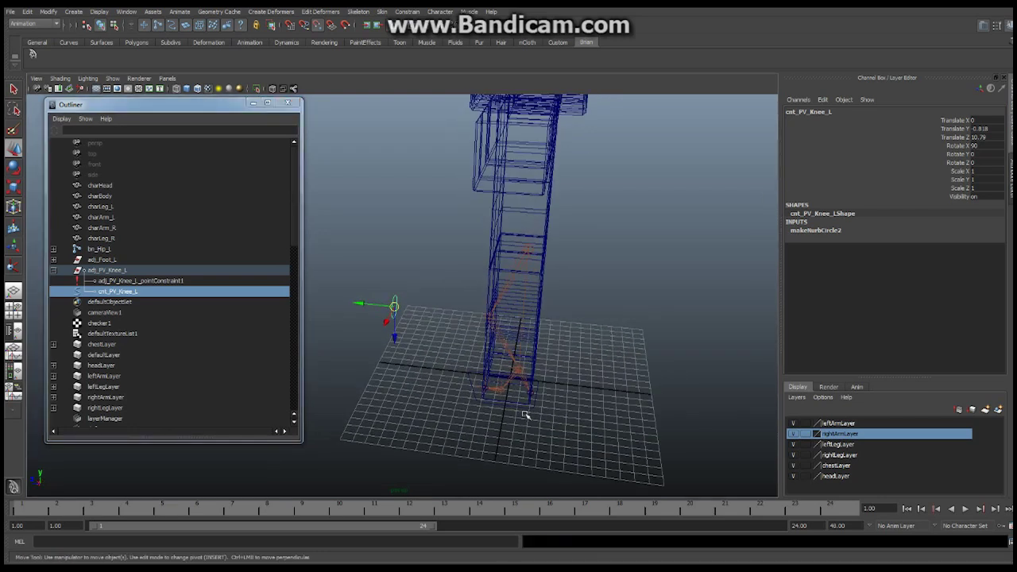
click(470, 381)
alt+drag(470, 382, 530, 274)
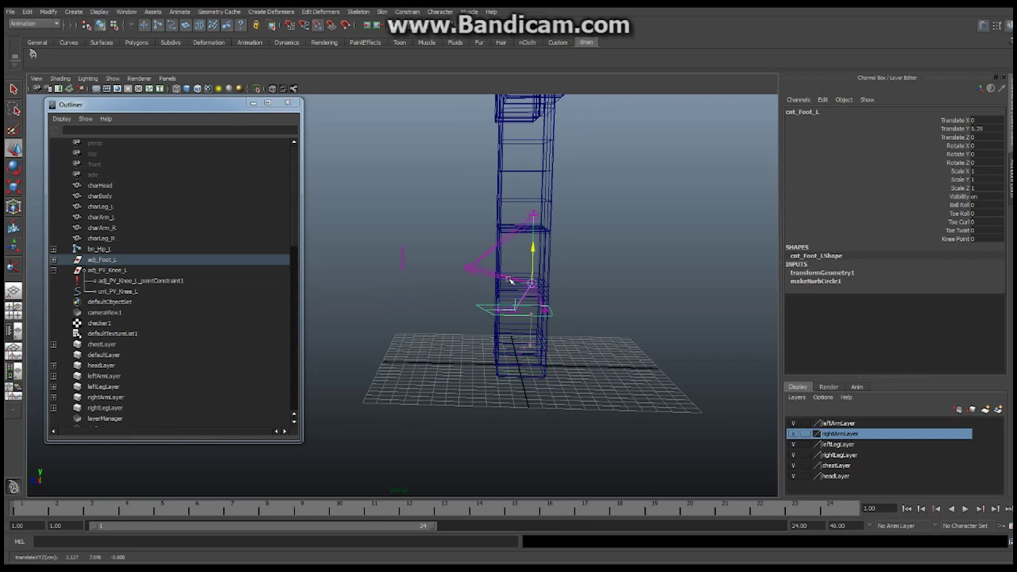
key(ctrl+z)
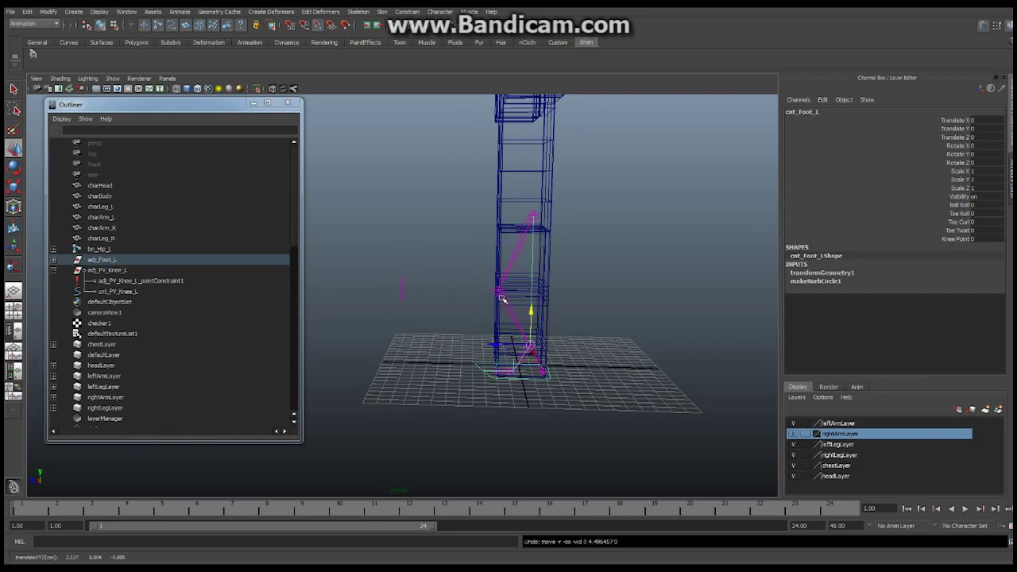
Step: Freeze the transformations of cnt_PV_Knee_L and close the Outliner
alt+drag(503, 316, 443, 284)
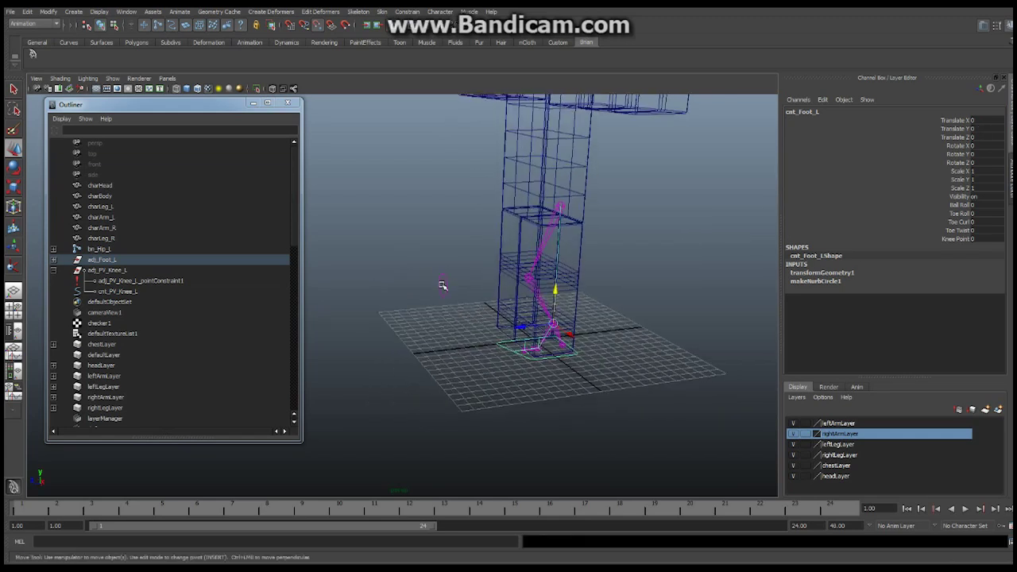
click(446, 282)
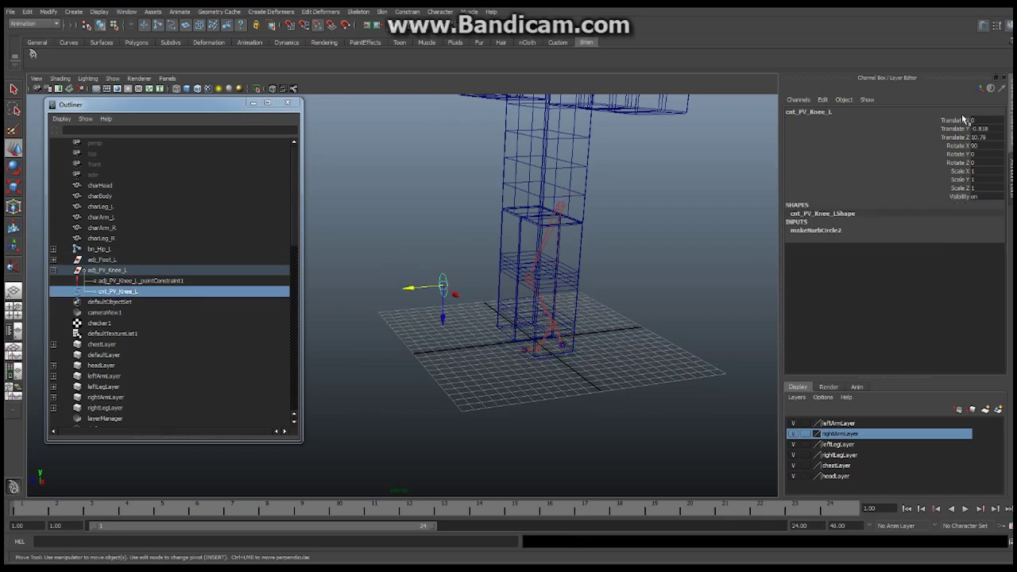
click(49, 12)
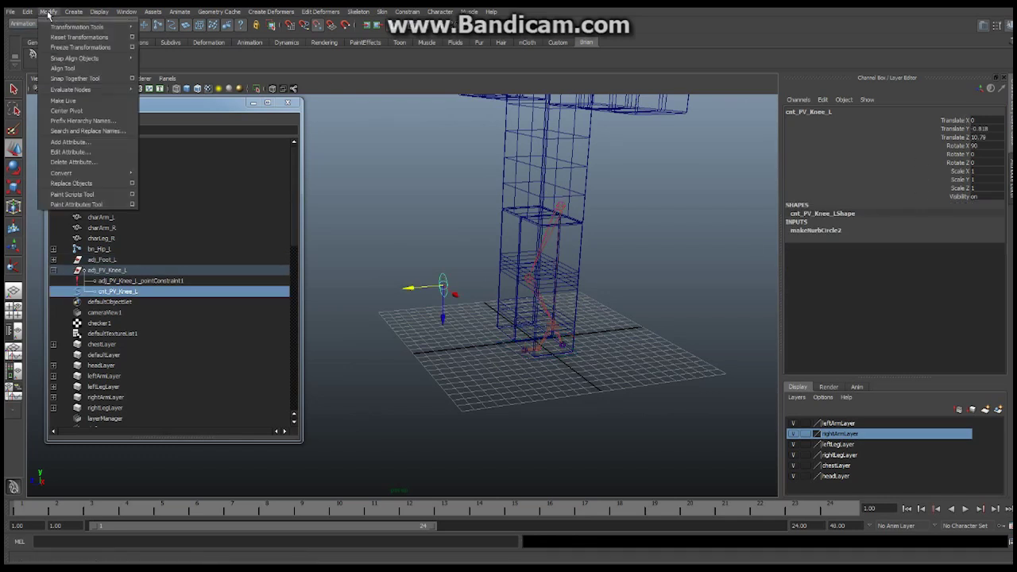
click(77, 48)
click(288, 103)
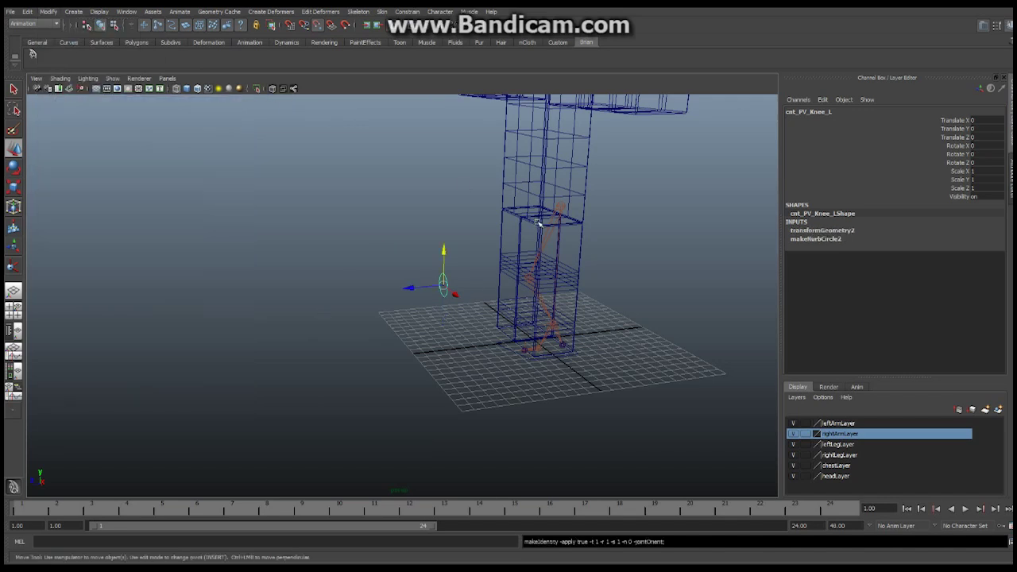
Step: Reopen the Outliner and expand the adj_PV_Knee_L and adj_Foot_L hierarchies down to IK_Ankle_L
alt+middle_drag(498, 229, 501, 235)
alt+drag(502, 235, 420, 242)
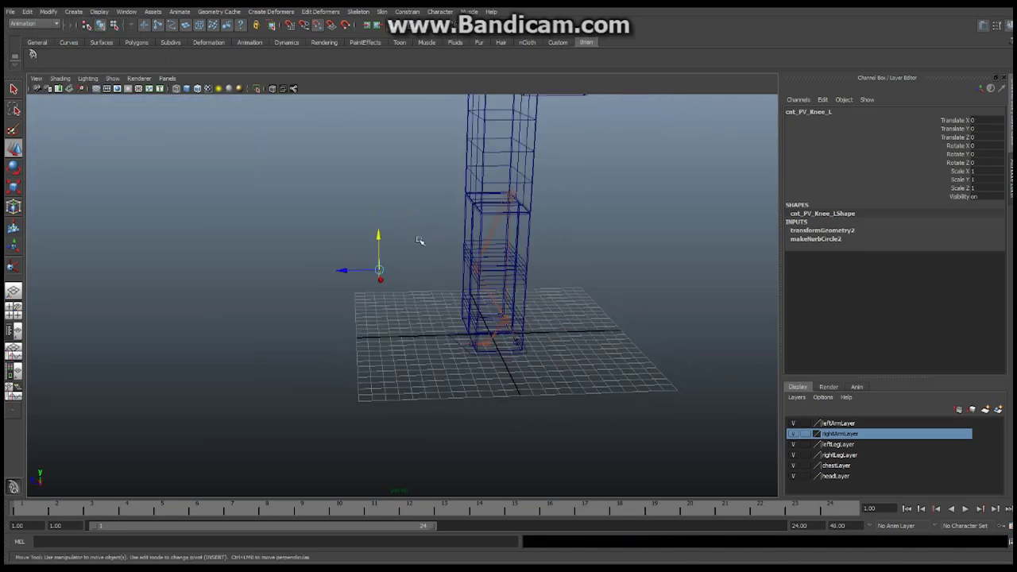
alt+middle_drag(433, 242, 427, 229)
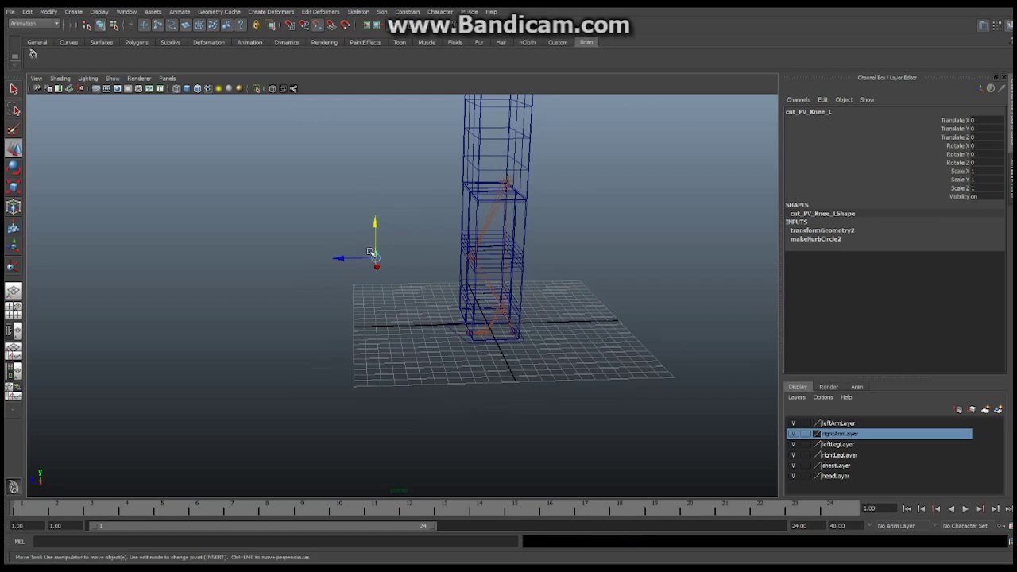
click(131, 14)
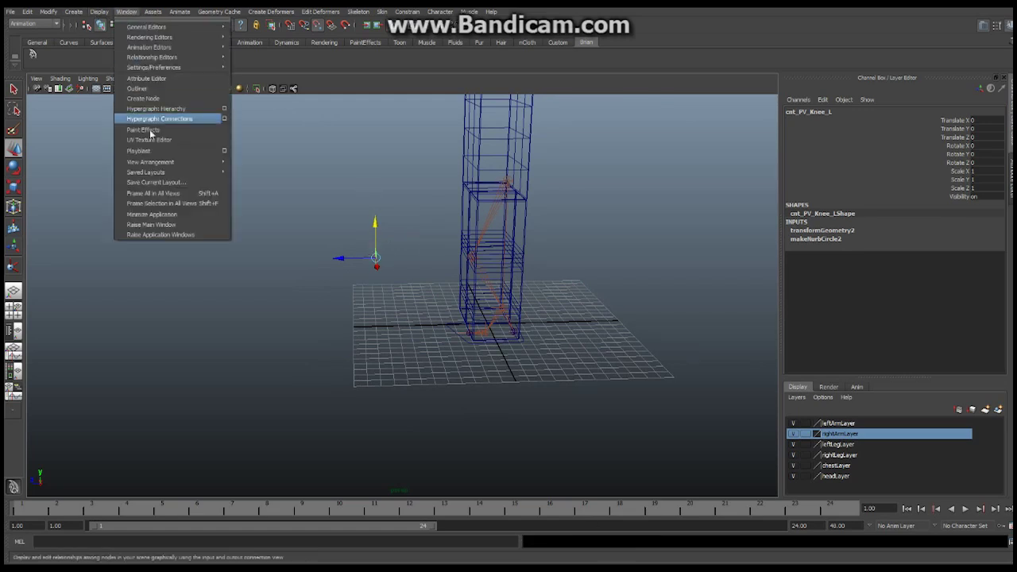
click(147, 86)
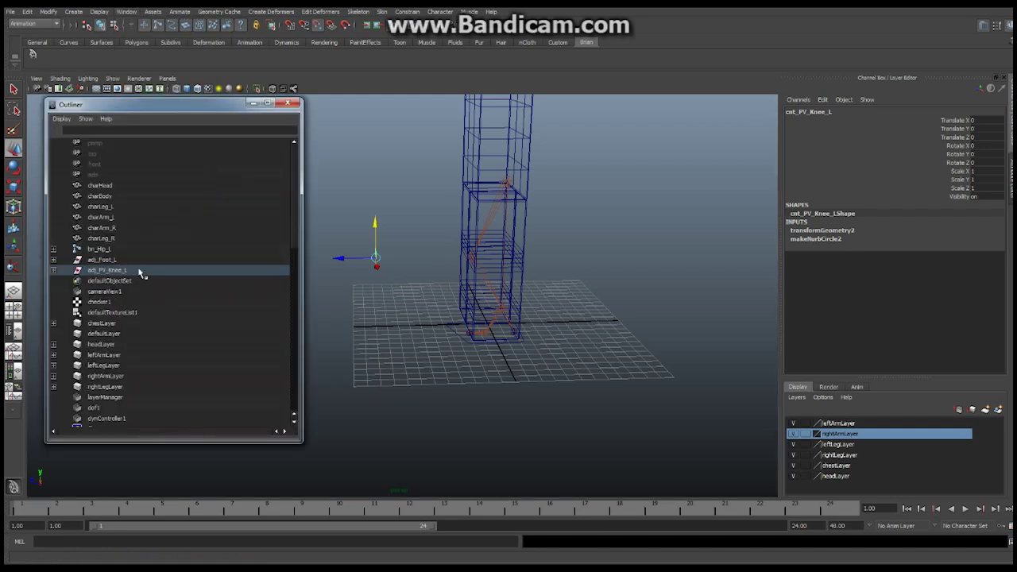
click(53, 270)
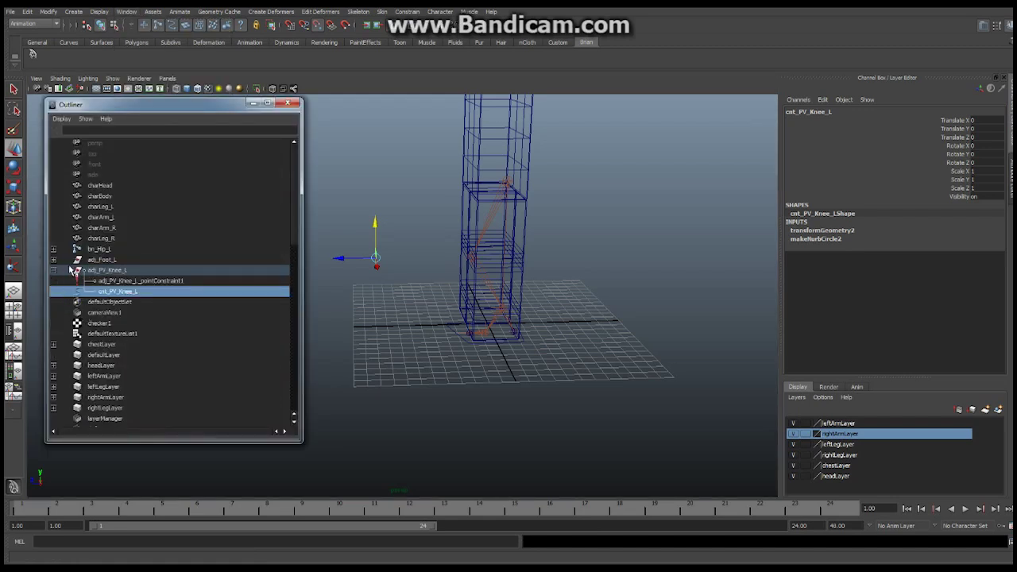
click(54, 260)
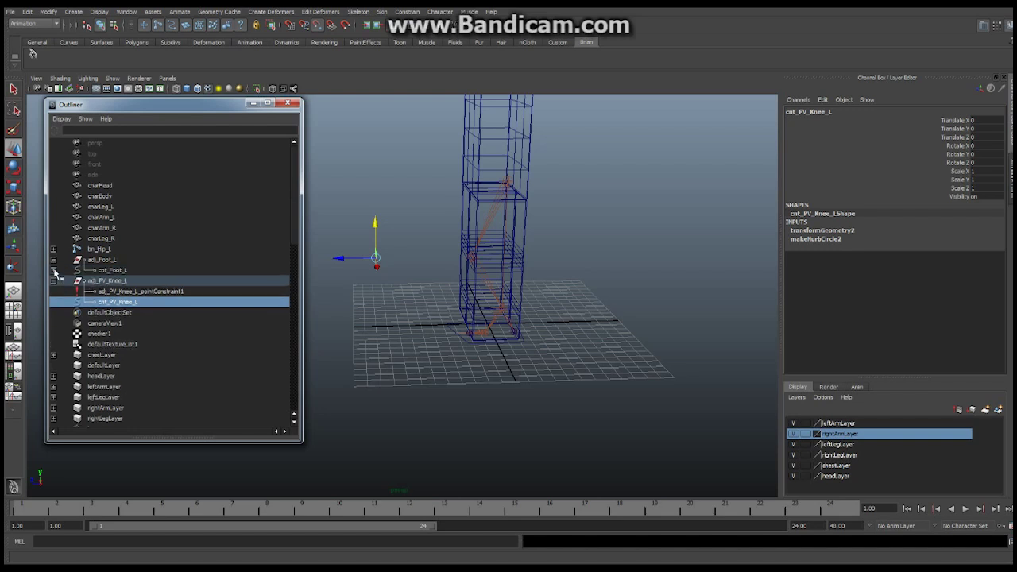
click(62, 271)
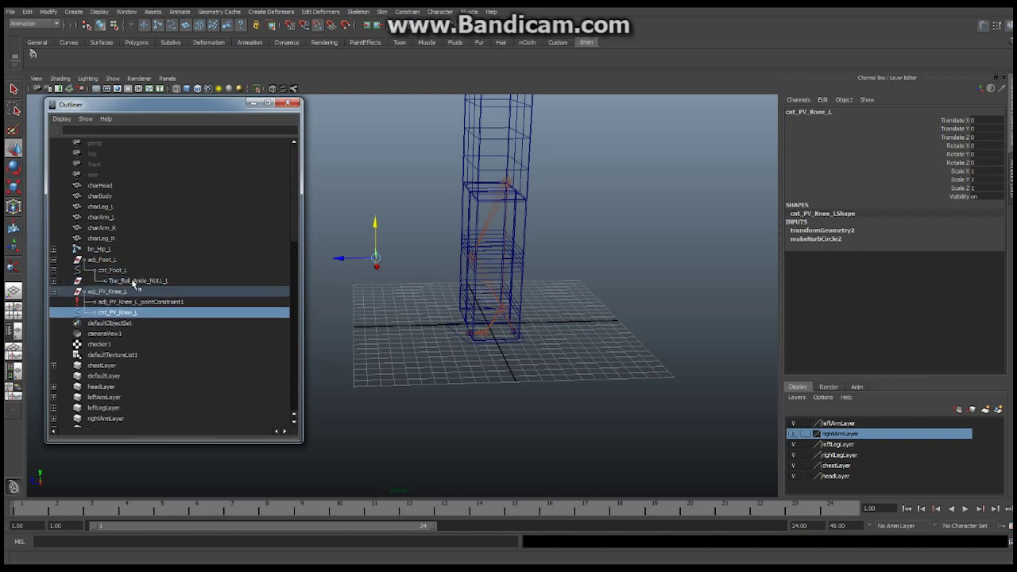
click(54, 283)
click(53, 292)
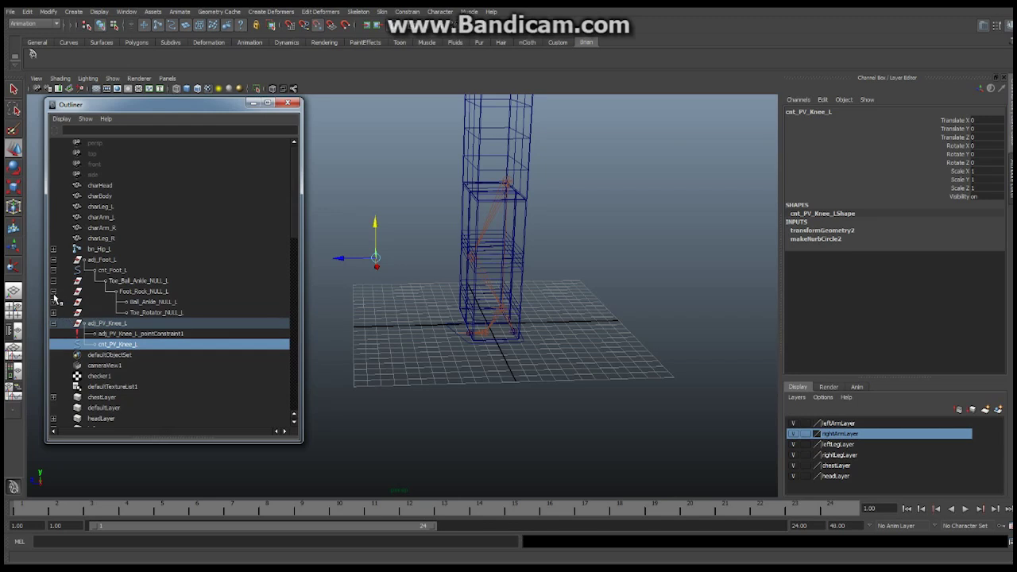
click(54, 303)
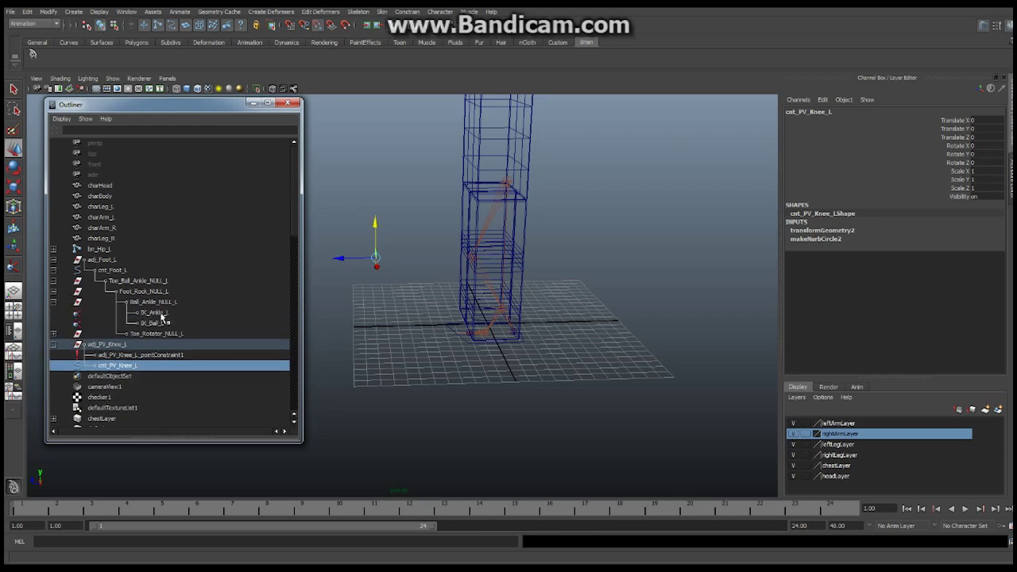
Step: Apply a pole vector constraint to IK_Ankle_L with the whole range from cnt_PV_Knee_L up to IK_Ankle_L selected
click(156, 312)
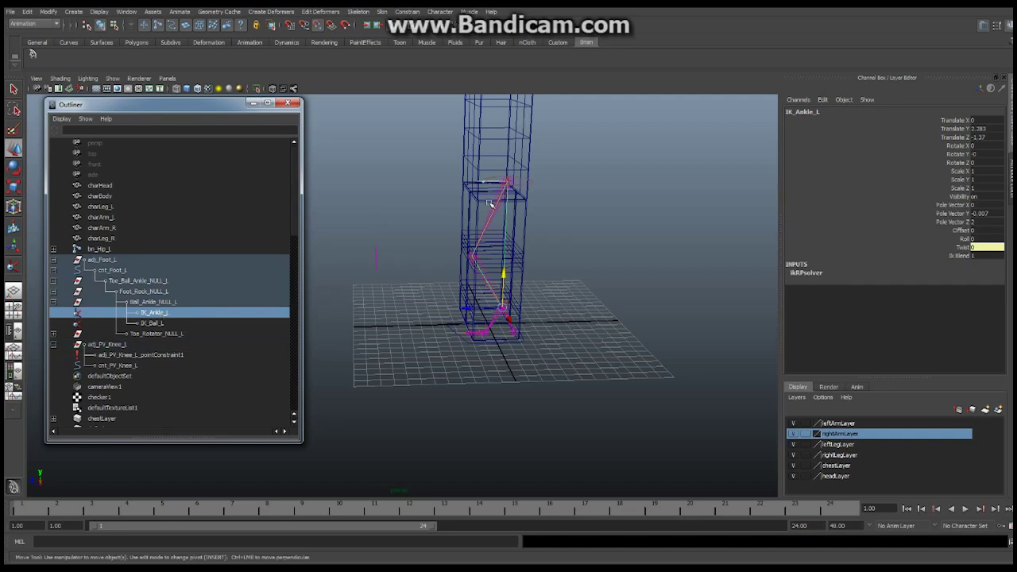
click(376, 258)
shift+click(159, 313)
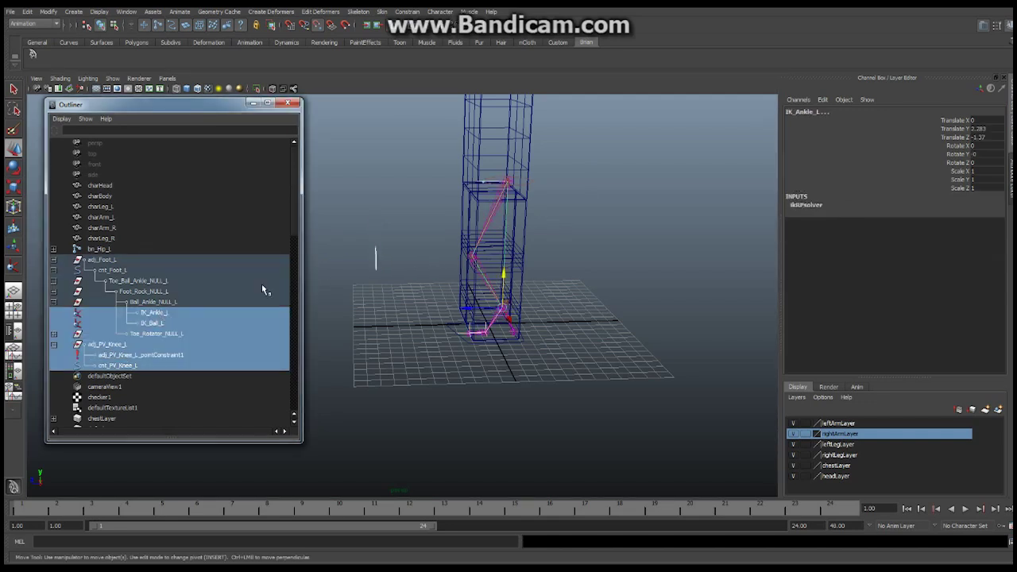
click(408, 12)
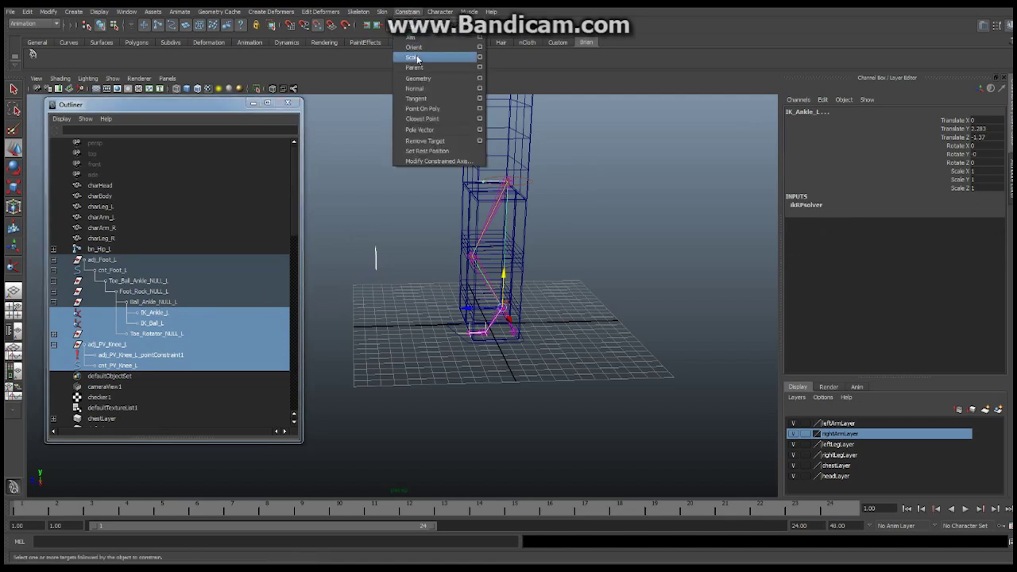
click(427, 129)
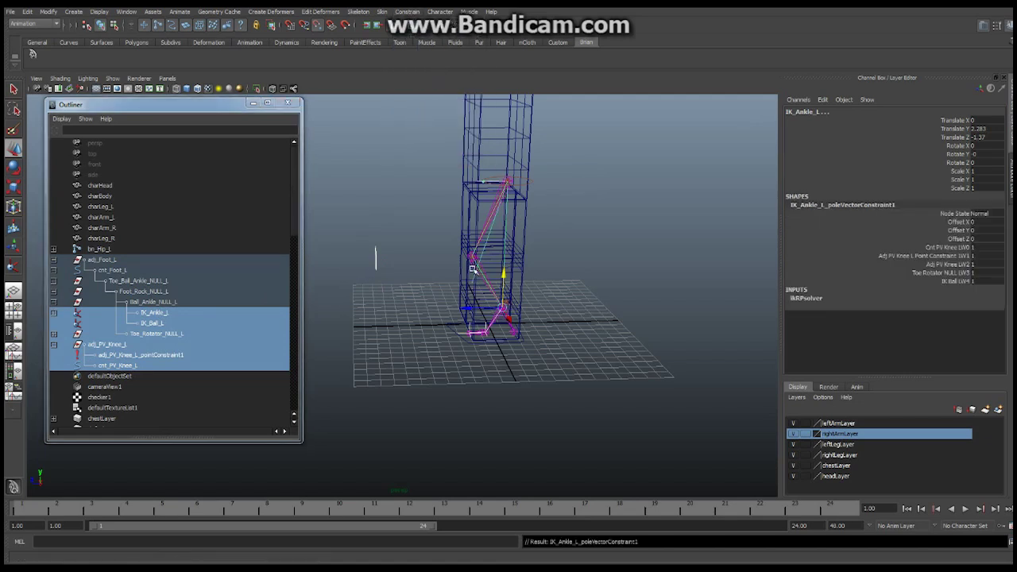
Step: Try moving cnt_PV_Knee_L sideways along X to test the knee's response, and undo the move
alt+drag(570, 262, 413, 278)
click(430, 274)
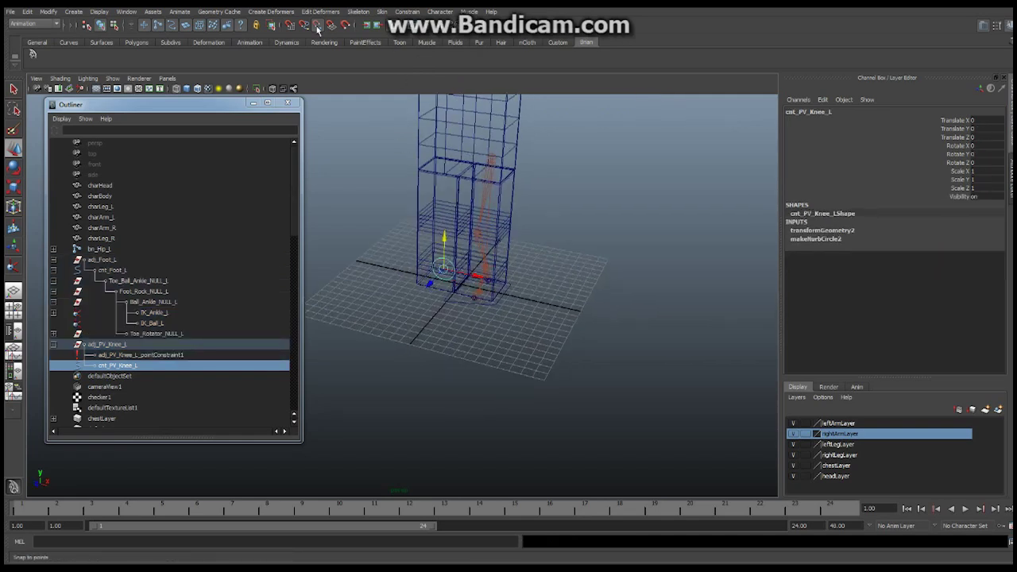
drag(488, 283, 481, 308)
key(ctrl+z)
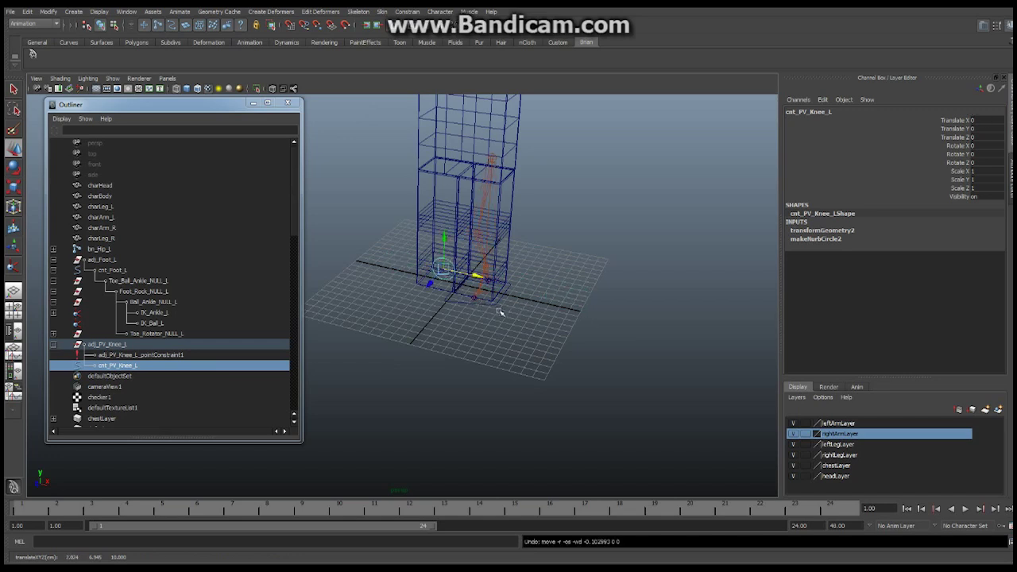
alt+drag(561, 290, 485, 269)
alt+middle_drag(485, 268, 518, 279)
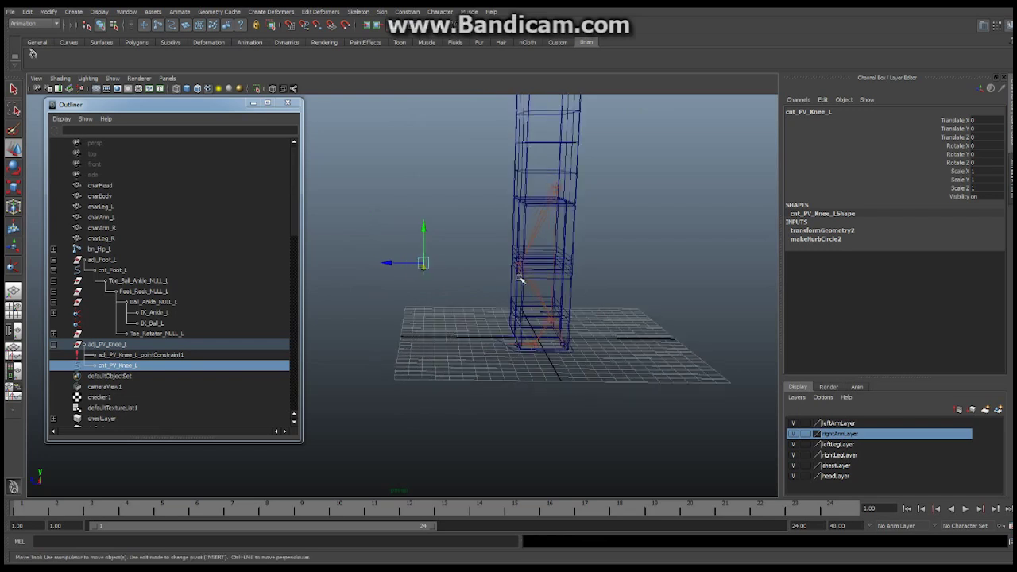